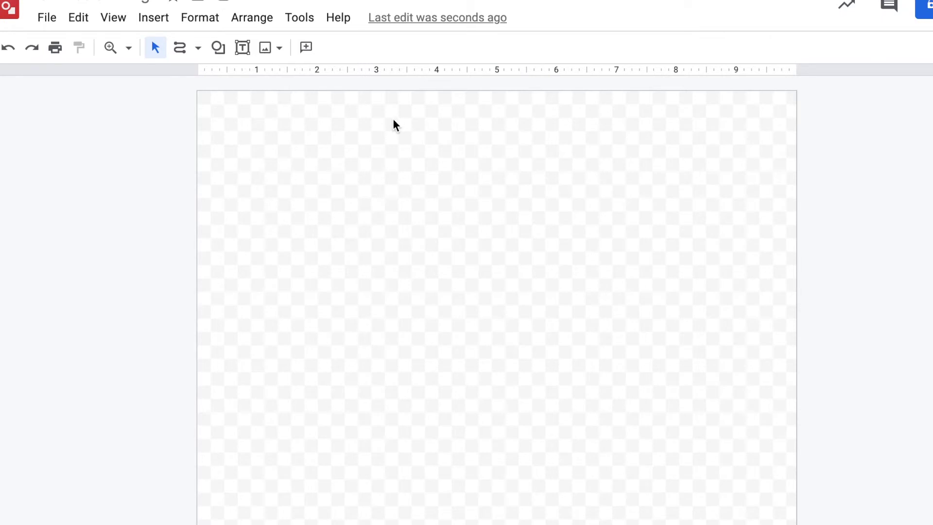
# Step: Pick the Curve tool and trace the upper wavy edge of a shape on the left
pyautogui.click(199, 49)
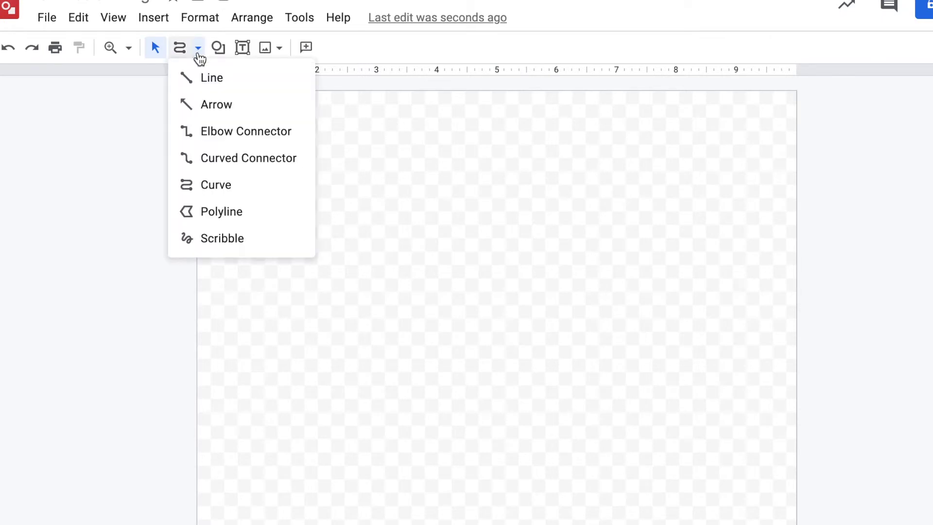
pyautogui.click(227, 192)
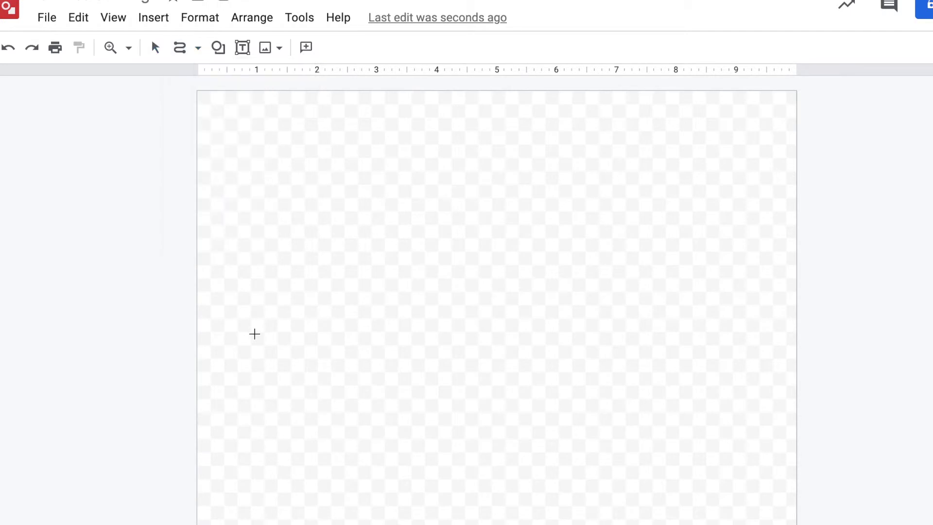
pyautogui.click(254, 249)
pyautogui.click(372, 185)
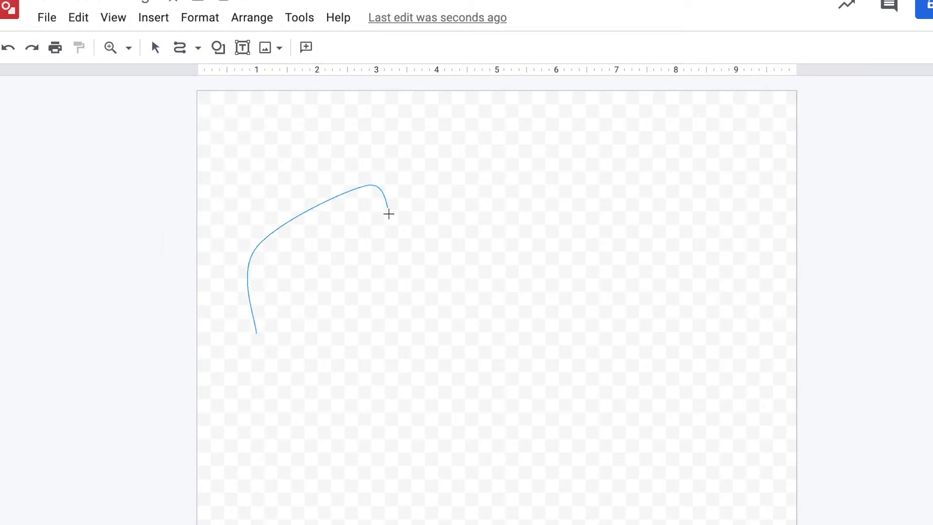
pyautogui.click(335, 295)
pyautogui.click(382, 268)
pyautogui.click(411, 292)
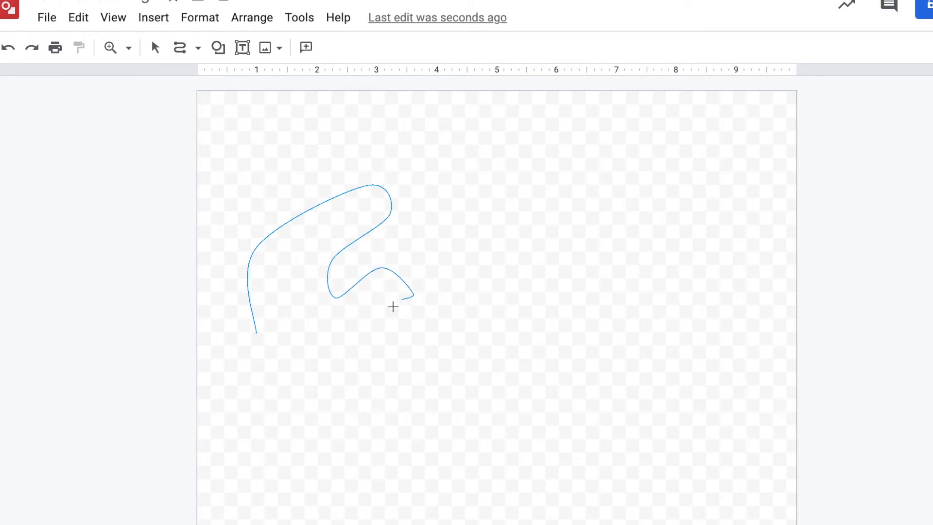
pyautogui.click(364, 332)
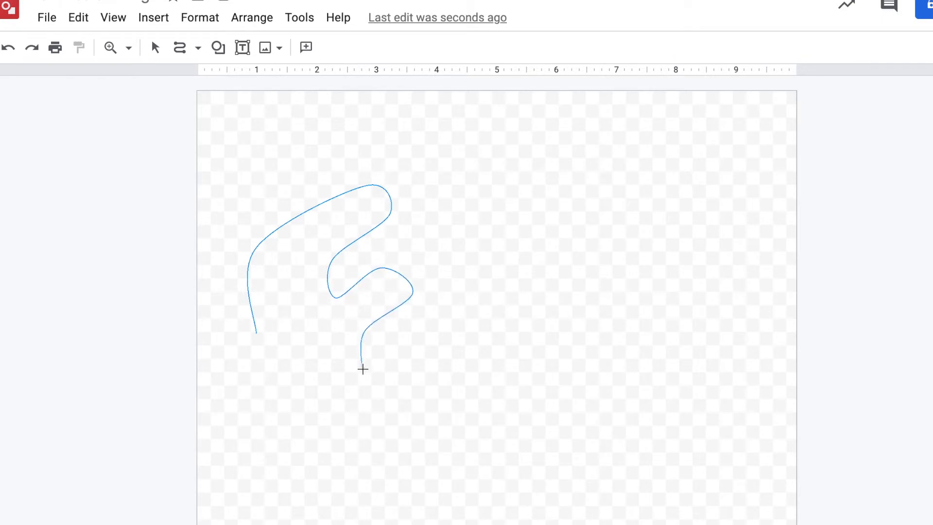
# Step: Carry the outline around the lower edge and close it at the start point
pyautogui.click(436, 333)
pyautogui.click(450, 303)
pyautogui.click(489, 334)
pyautogui.click(425, 423)
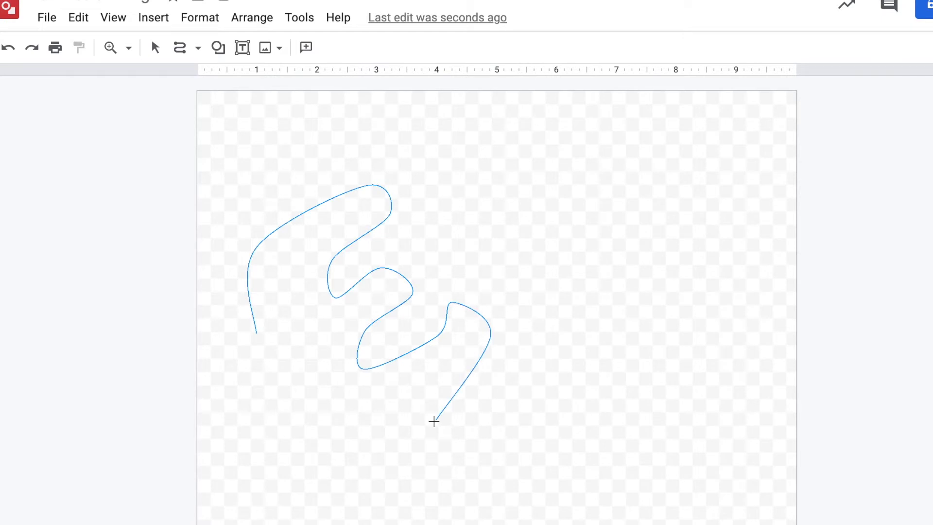
pyautogui.click(347, 406)
pyautogui.click(320, 454)
pyautogui.click(224, 440)
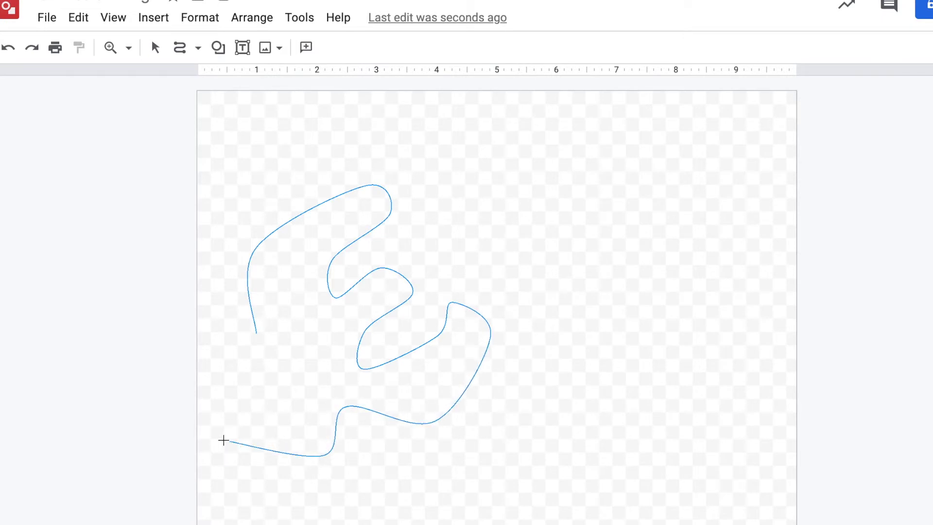
pyautogui.click(226, 321)
pyautogui.click(260, 335)
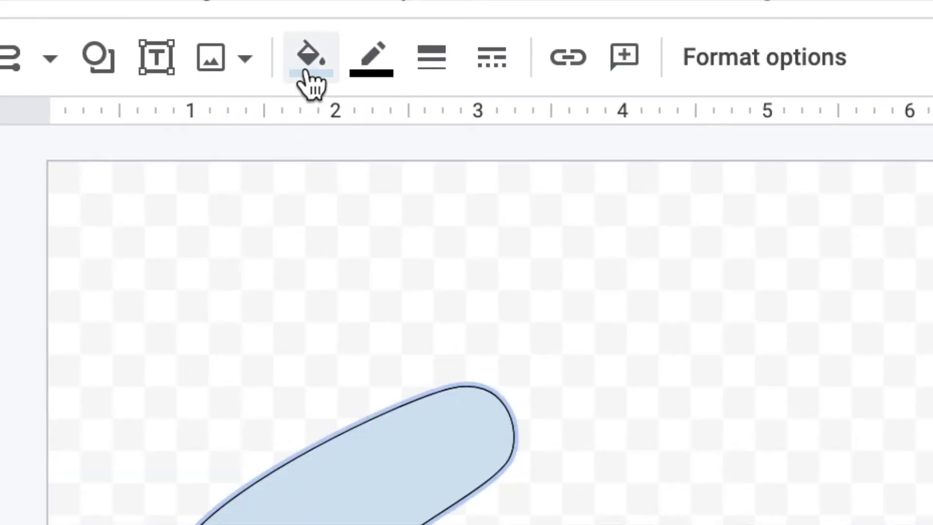
# Step: Give the wavy shape a bright yellow fill and a Transparent border
pyautogui.click(311, 84)
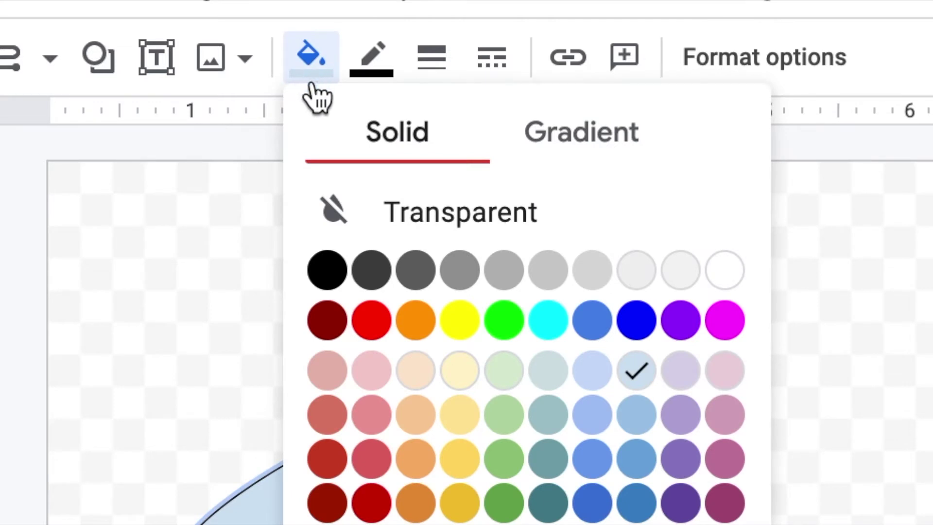
pyautogui.click(459, 330)
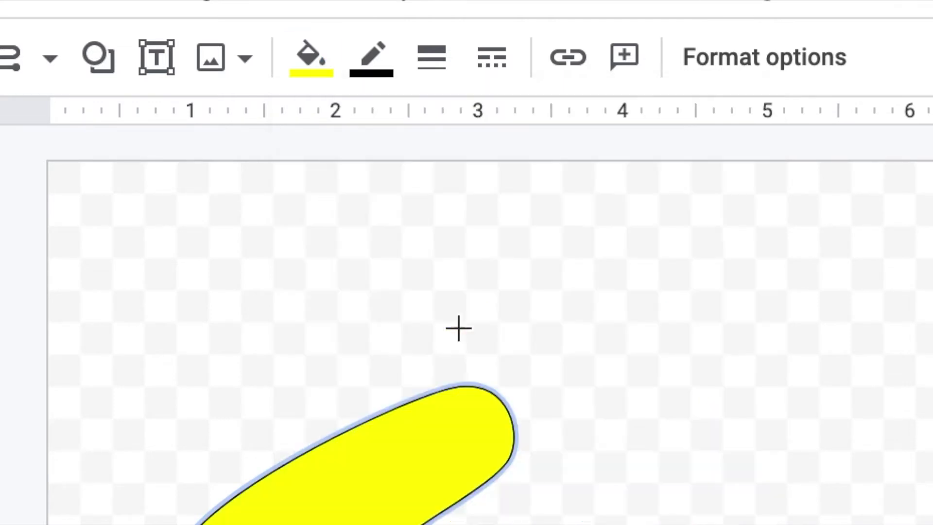
pyautogui.click(378, 74)
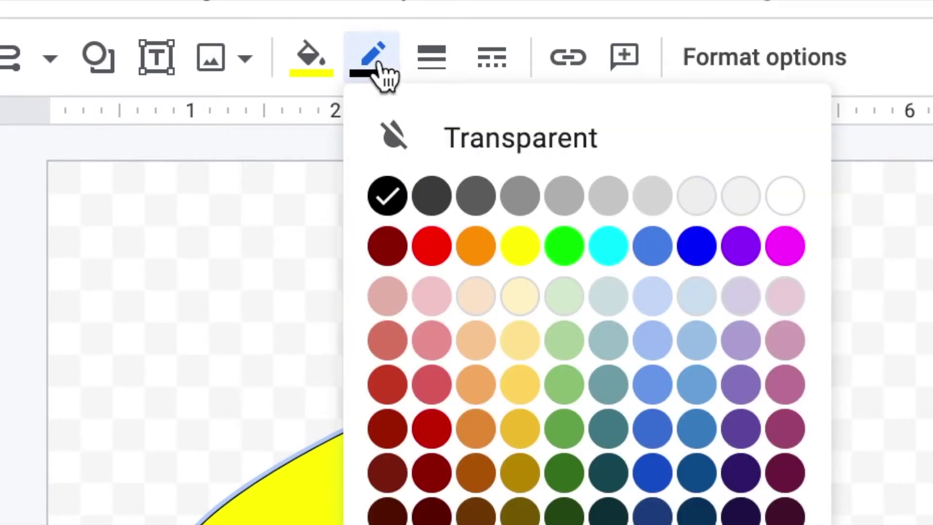
pyautogui.click(479, 148)
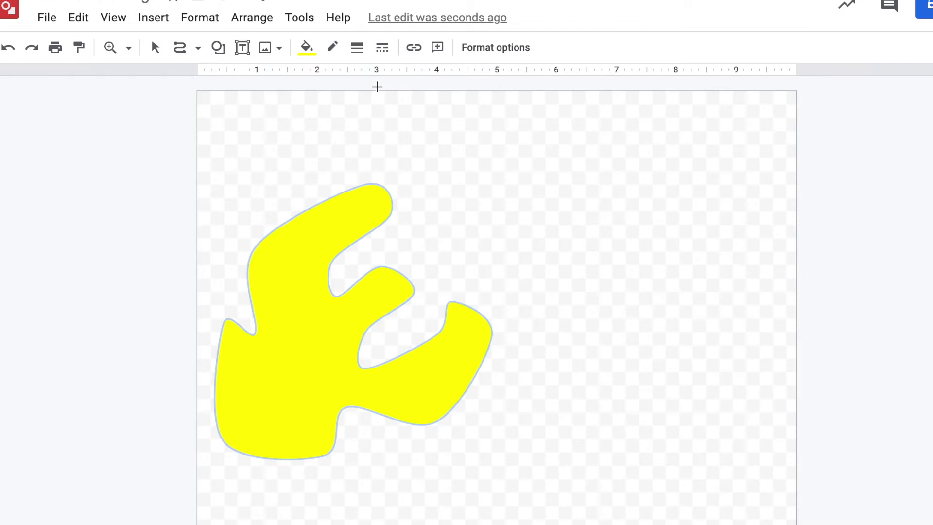
# Step: Draw a closed wavy shape at upper right, fill it cyan, and set its border to Transparent
pyautogui.moveTo(461, 209)
pyautogui.mouseDown()
pyautogui.moveTo(607, 91)
pyautogui.moveTo(587, 133)
pyautogui.moveTo(621, 154)
pyautogui.moveTo(605, 175)
pyautogui.moveTo(561, 171)
pyautogui.moveTo(571, 230)
pyautogui.moveTo(619, 248)
pyautogui.moveTo(644, 276)
pyautogui.moveTo(590, 325)
pyautogui.moveTo(535, 263)
pyautogui.moveTo(478, 265)
pyautogui.moveTo(497, 213)
pyautogui.moveTo(444, 246)
pyautogui.moveTo(424, 171)
pyautogui.moveTo(460, 207)
pyautogui.mouseUp()
pyautogui.click(463, 213)
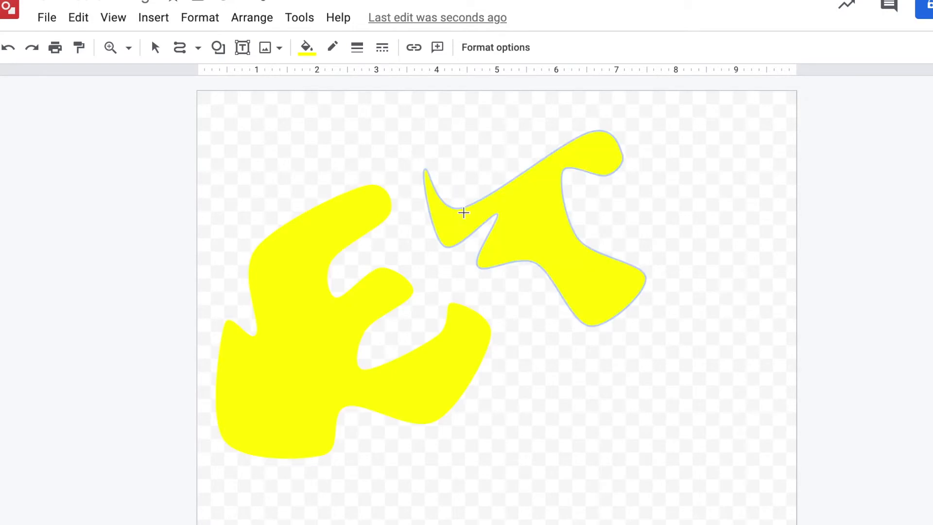
pyautogui.click(306, 48)
pyautogui.click(402, 157)
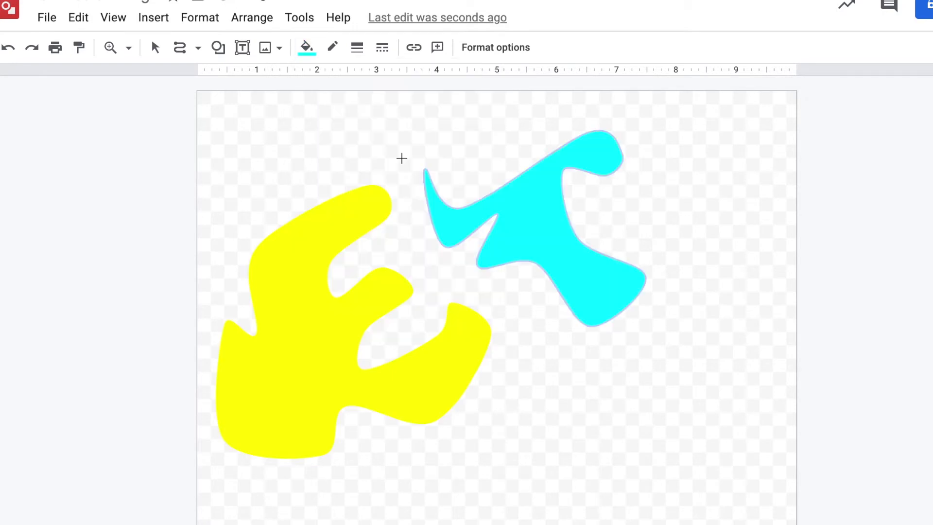
pyautogui.click(333, 47)
pyautogui.click(370, 84)
pyautogui.click(225, 133)
# Step: Trace and close a looping wavy outline in the top-left corner of the canvas
pyautogui.click(214, 229)
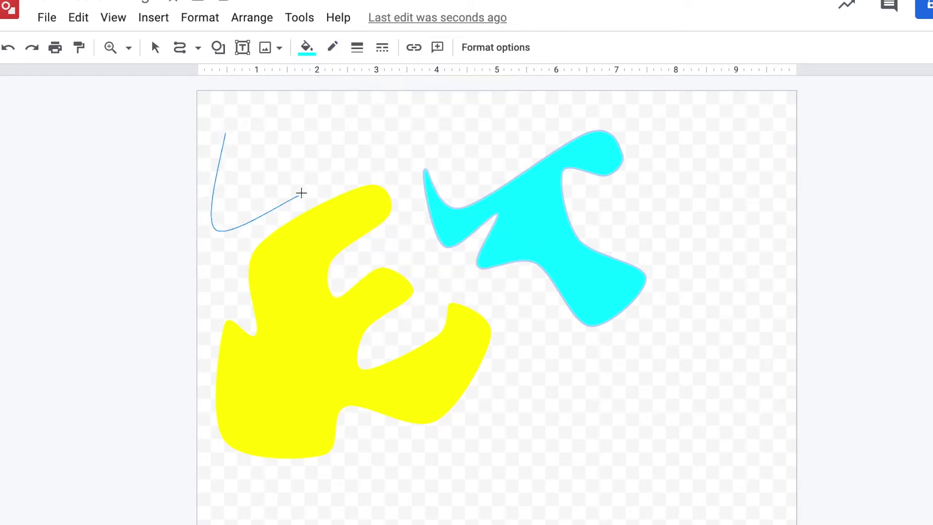
pyautogui.click(397, 156)
pyautogui.click(399, 97)
pyautogui.click(346, 101)
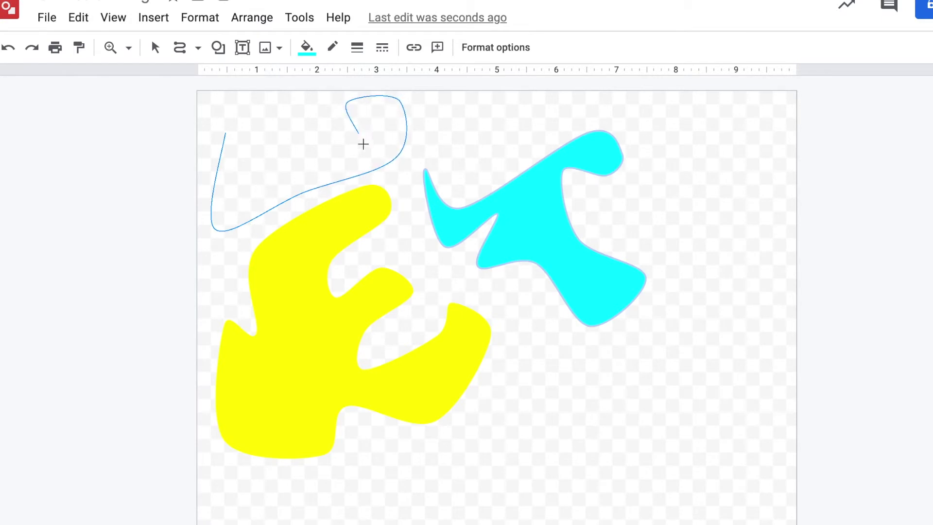
pyautogui.click(369, 148)
pyautogui.click(285, 106)
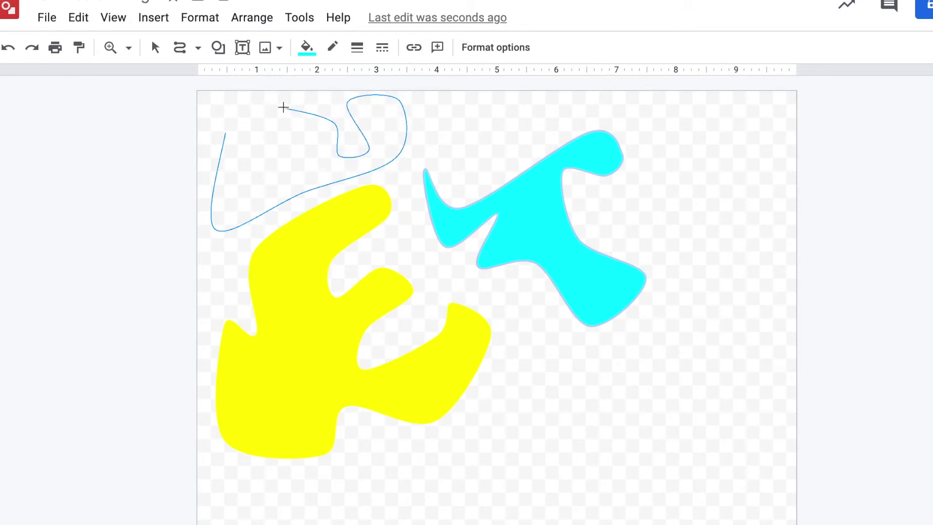
pyautogui.click(297, 143)
pyautogui.click(319, 165)
pyautogui.click(261, 175)
pyautogui.click(267, 100)
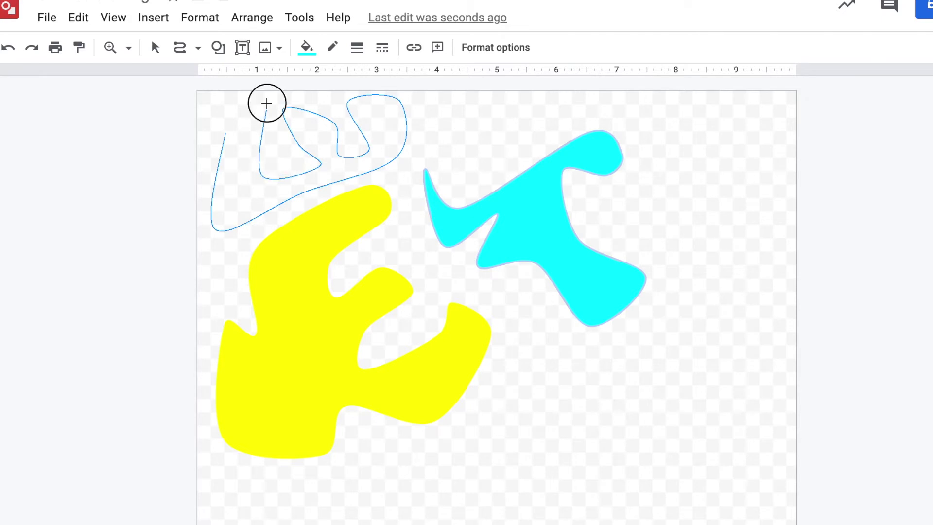
pyautogui.click(215, 96)
pyautogui.click(212, 118)
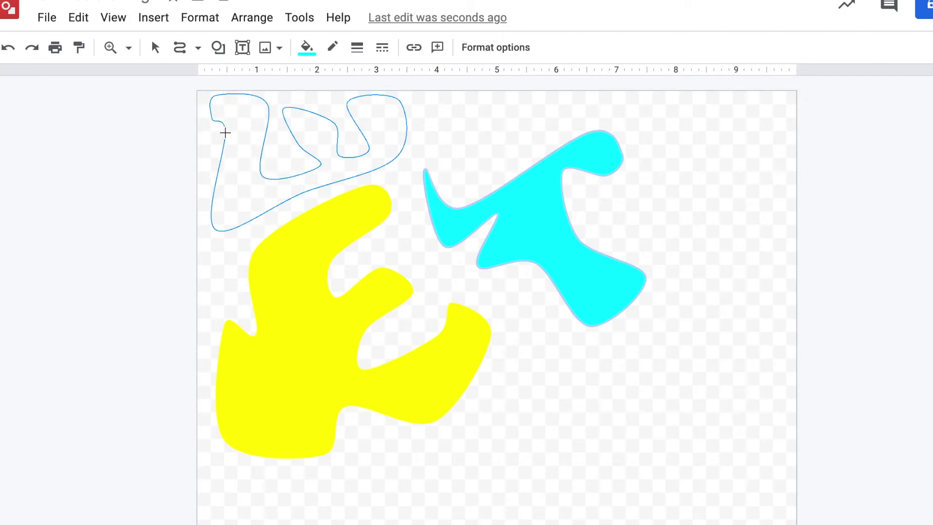
pyautogui.click(225, 133)
# Step: Fill the top-left shape blue
pyautogui.click(306, 47)
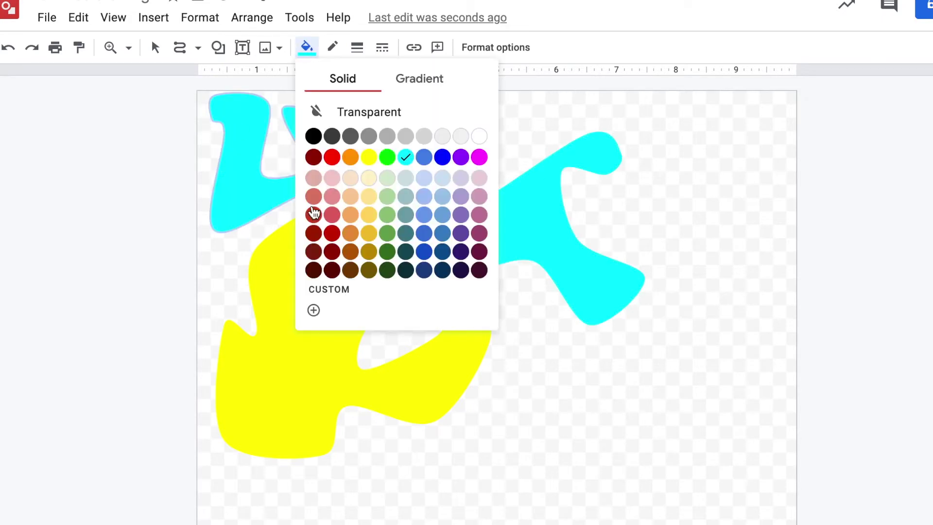
pyautogui.click(443, 157)
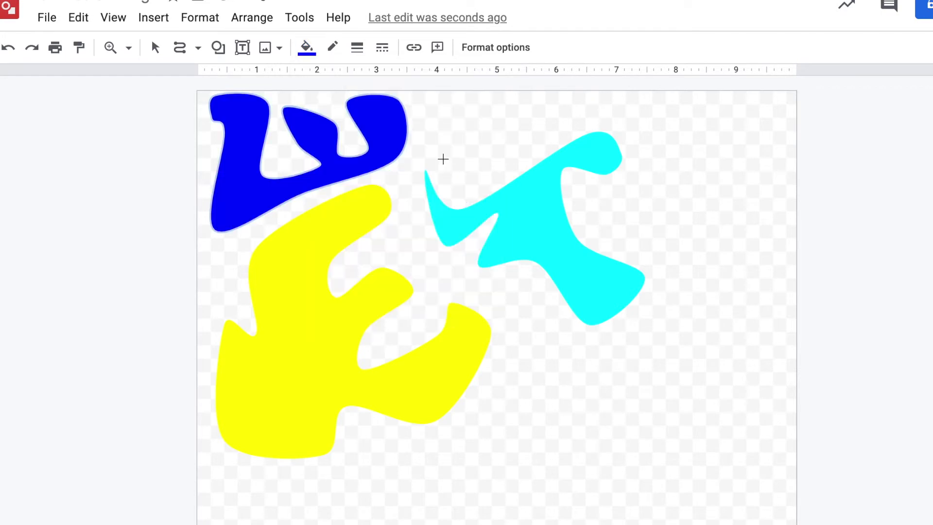
pyautogui.click(554, 446)
# Step: Complete the zigzag outline below the cyan shape and close it
pyautogui.click(452, 484)
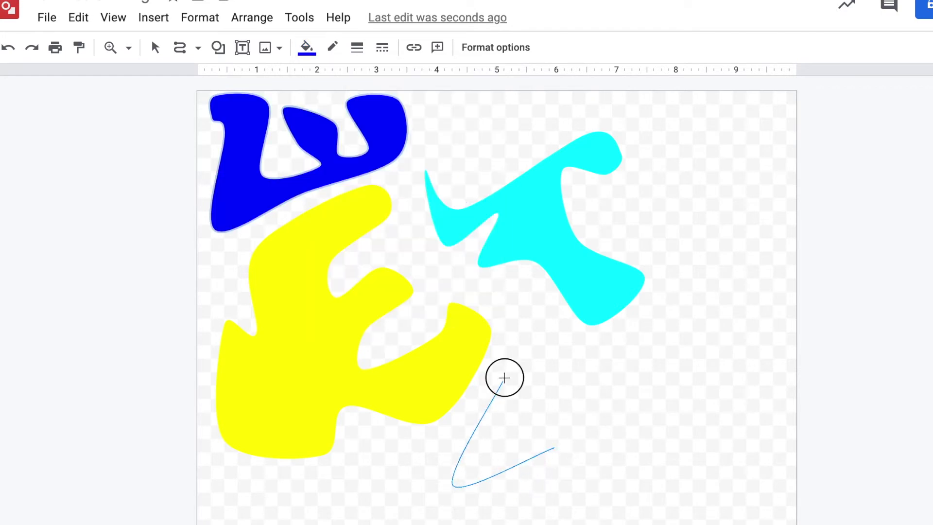
pyautogui.click(535, 317)
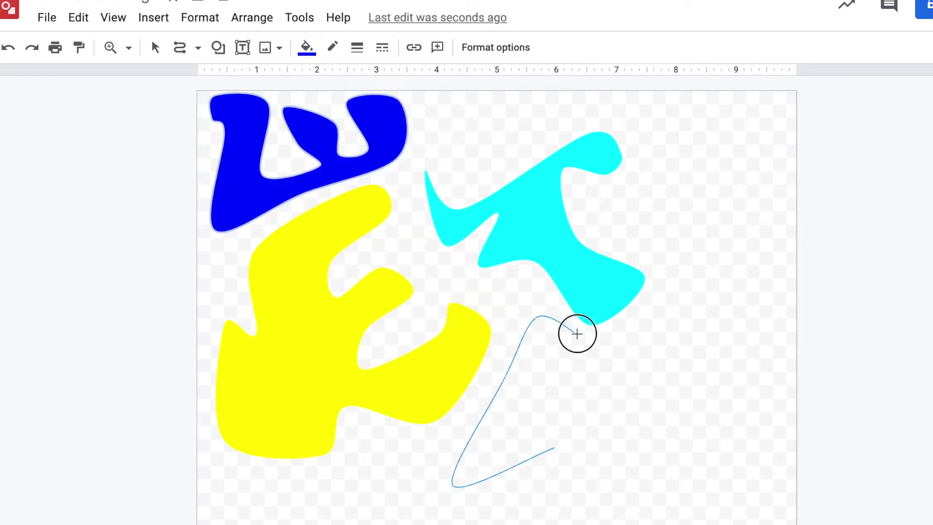
pyautogui.click(617, 403)
pyautogui.click(672, 319)
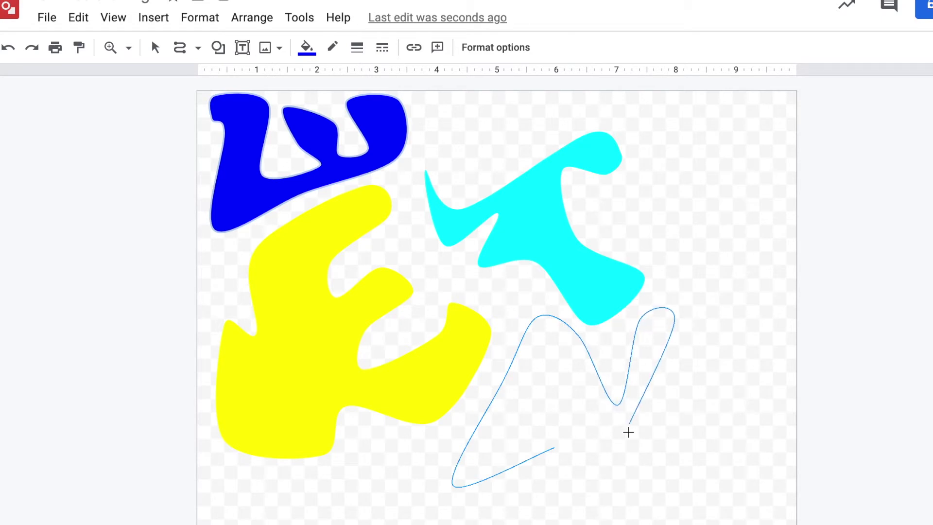
pyautogui.click(627, 432)
pyautogui.click(546, 383)
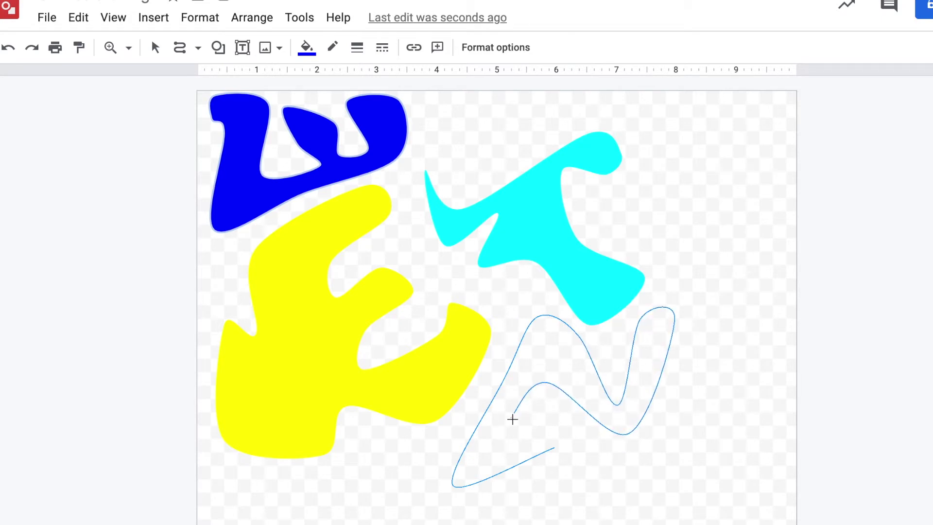
pyautogui.click(511, 418)
pyautogui.click(565, 427)
pyautogui.click(551, 446)
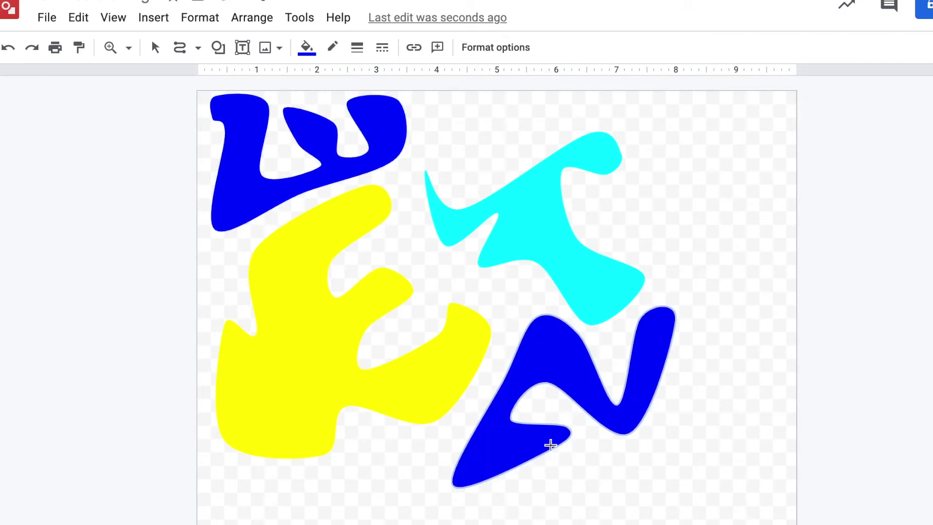
# Step: Fill the zigzag shape magenta, then start a new outline right of the cyan shape
pyautogui.click(307, 47)
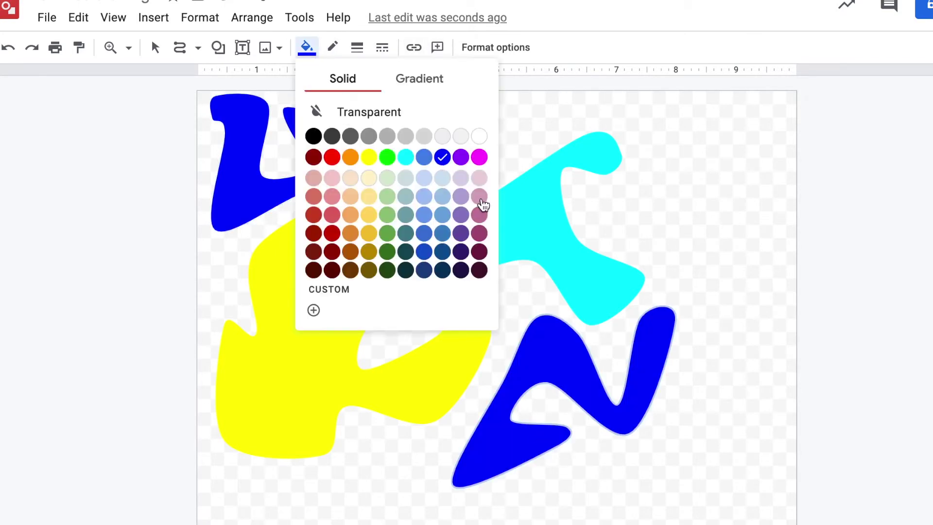
pyautogui.click(480, 157)
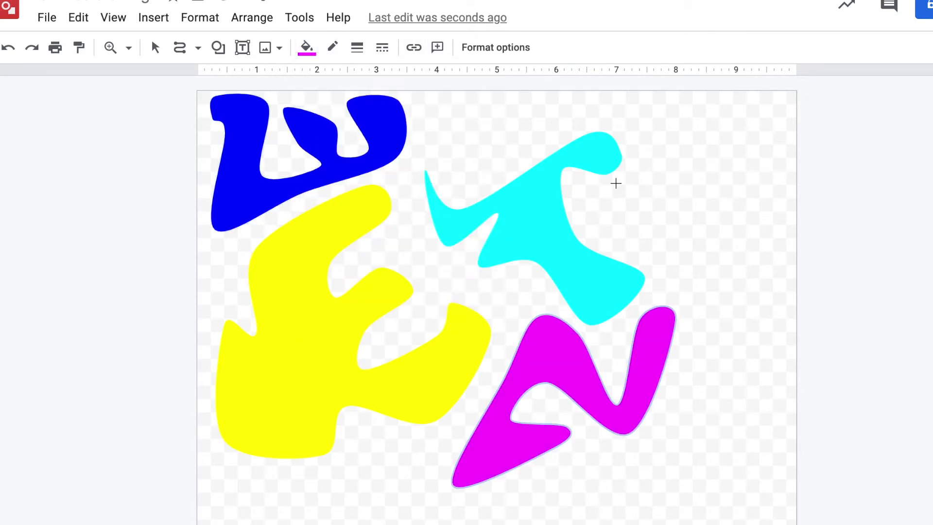
pyautogui.click(617, 224)
pyautogui.click(685, 258)
pyautogui.click(658, 196)
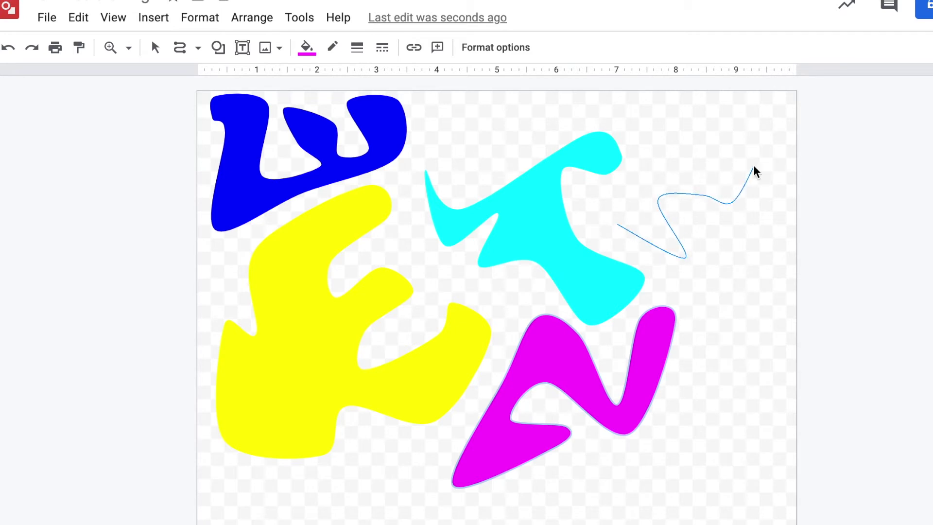
# Step: Extend the new outline toward the top-right corner and close it beside the cyan shape
pyautogui.click(693, 133)
pyautogui.click(751, 130)
pyautogui.click(745, 104)
pyautogui.click(636, 103)
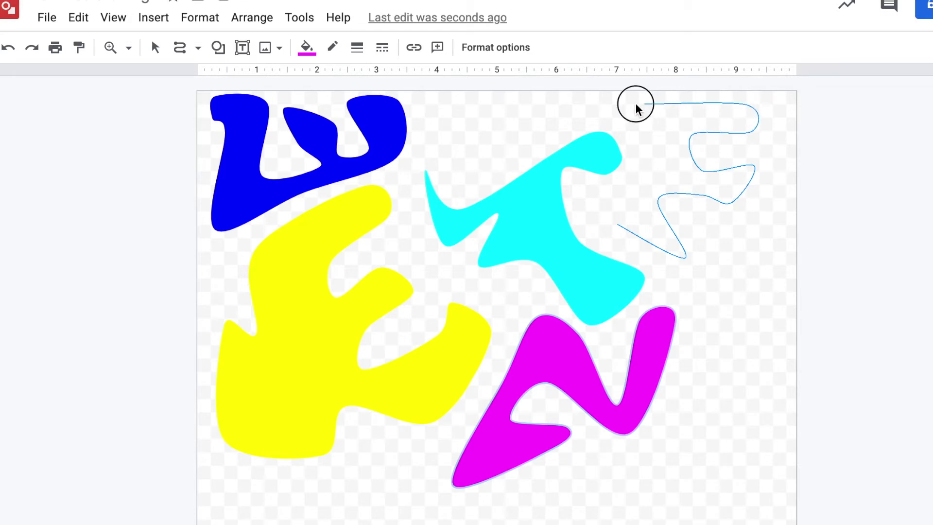
pyautogui.click(660, 156)
pyautogui.click(623, 229)
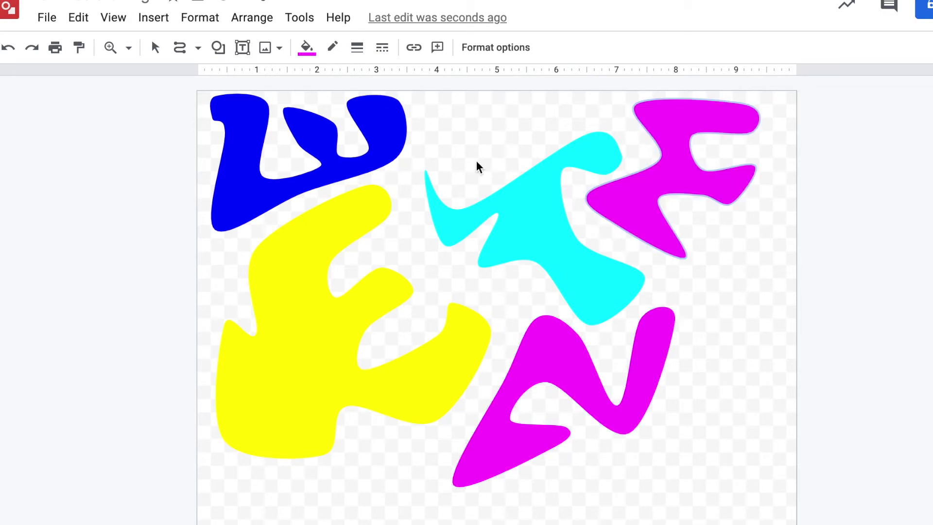
# Step: Fill the top-right shape dark red, then change it to bright red
pyautogui.click(307, 48)
pyautogui.click(322, 153)
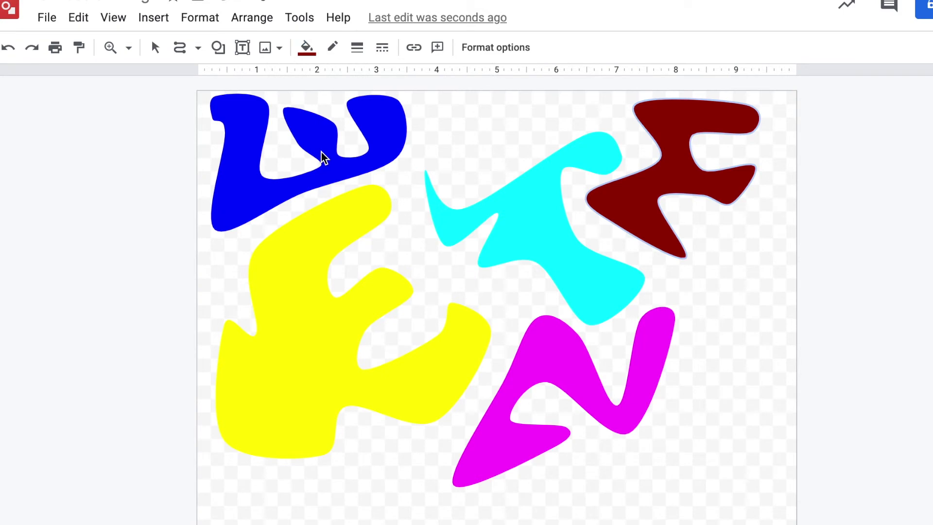
pyautogui.click(302, 46)
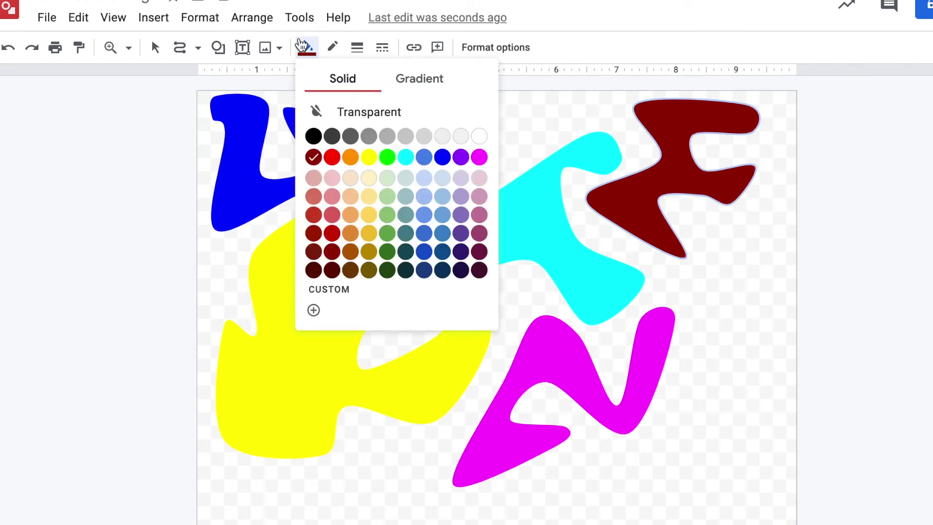
pyautogui.click(332, 157)
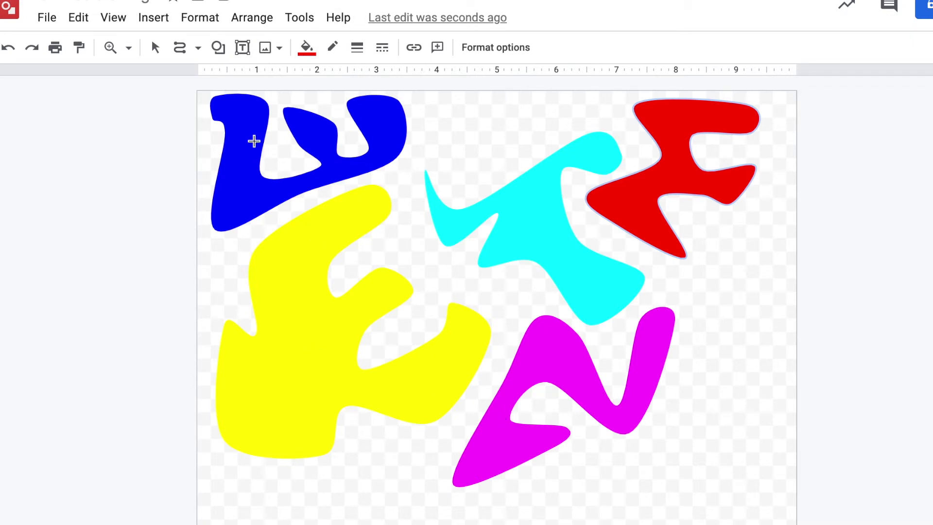
# Step: Copy the yellow shape and paste a duplicate of it
pyautogui.click(155, 47)
pyautogui.click(340, 342)
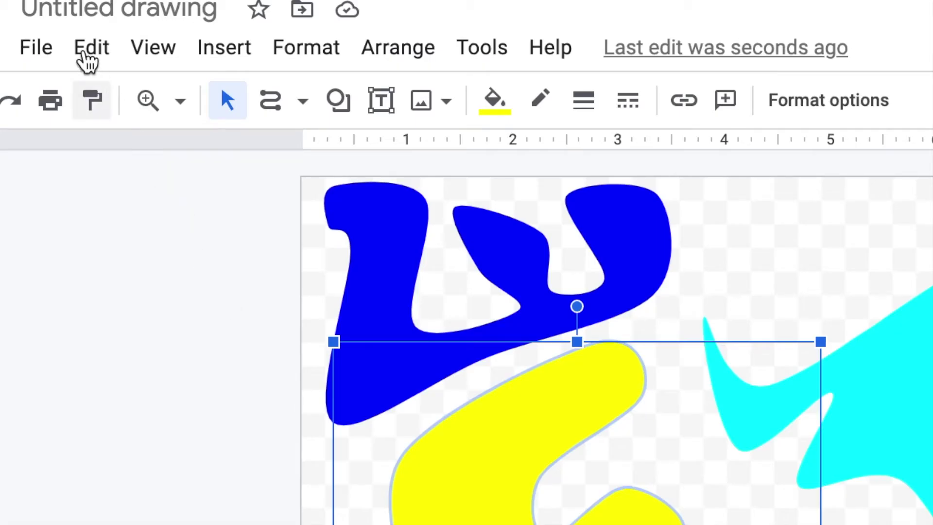
pyautogui.click(87, 58)
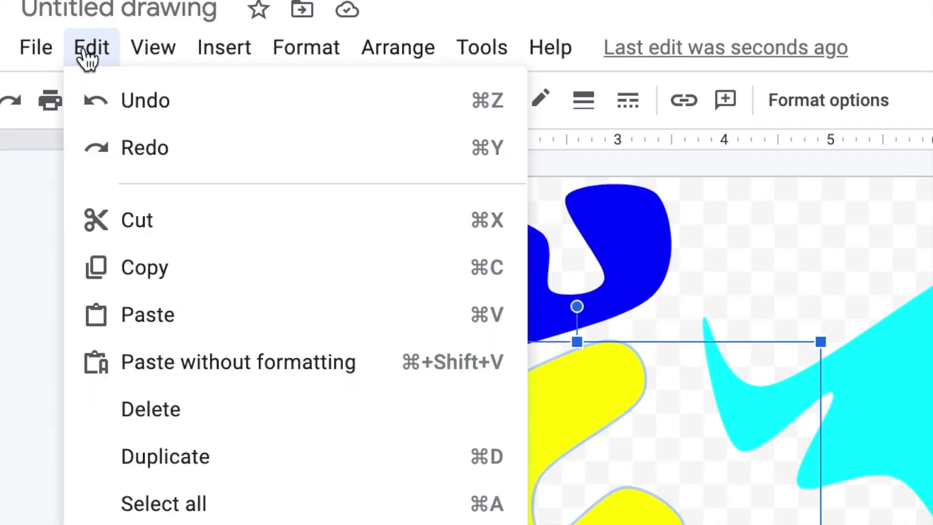
pyautogui.click(146, 266)
pyautogui.click(92, 51)
pyautogui.click(157, 311)
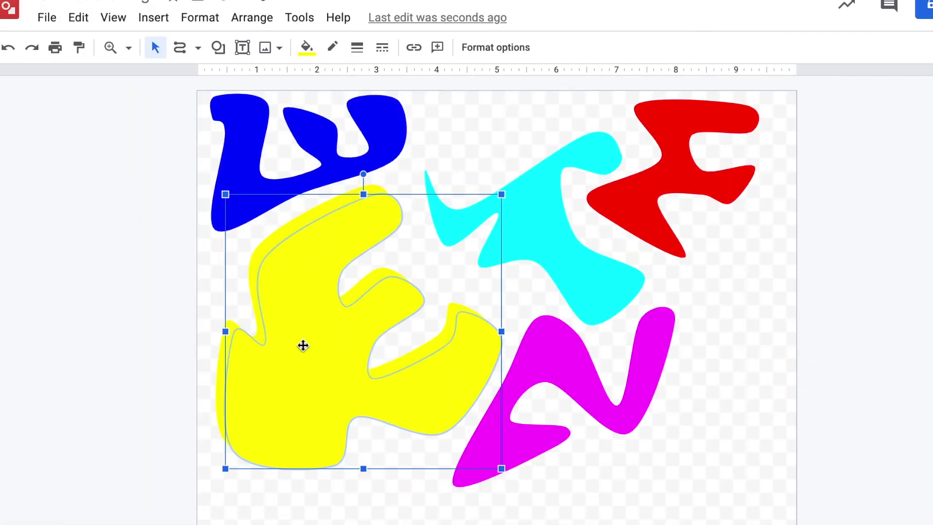
# Step: Move the duplicate over the cyan and magenta shapes and recolour it orange
pyautogui.moveTo(304, 344); pyautogui.dragTo(511, 371)
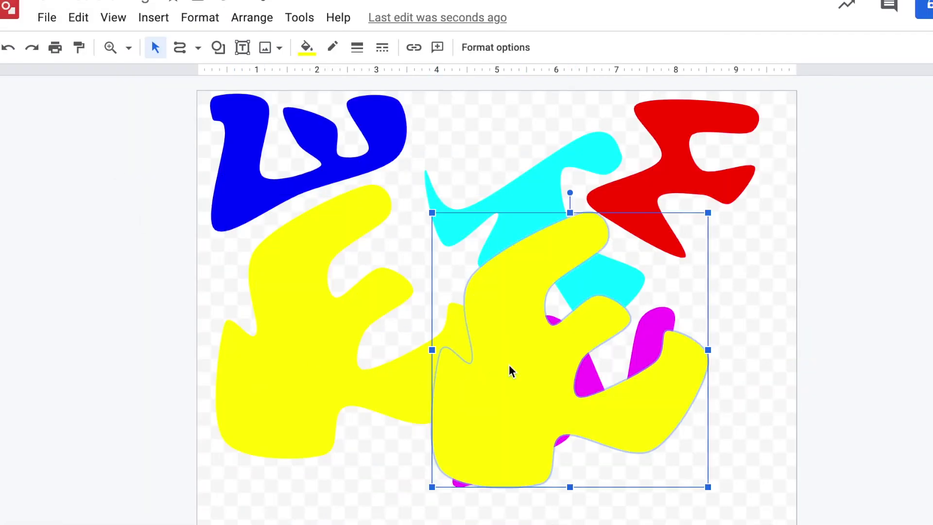
pyautogui.click(307, 47)
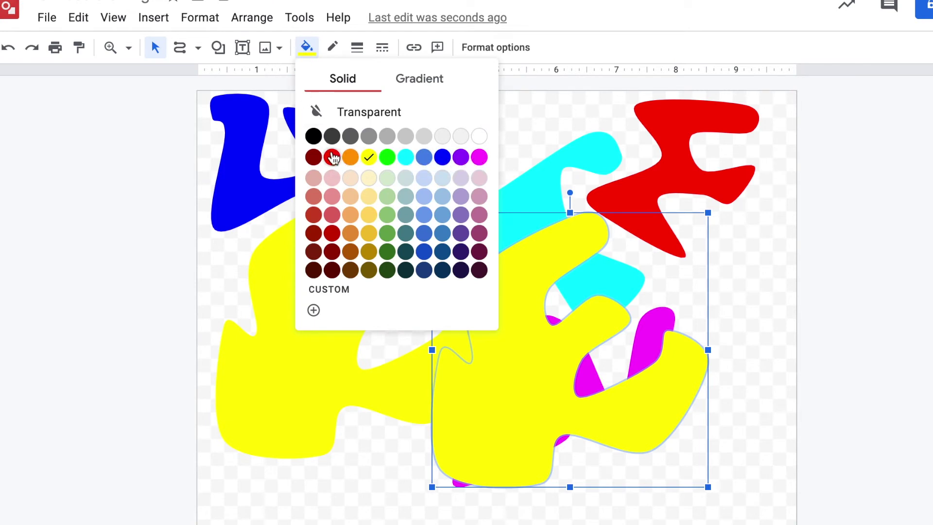
pyautogui.click(350, 157)
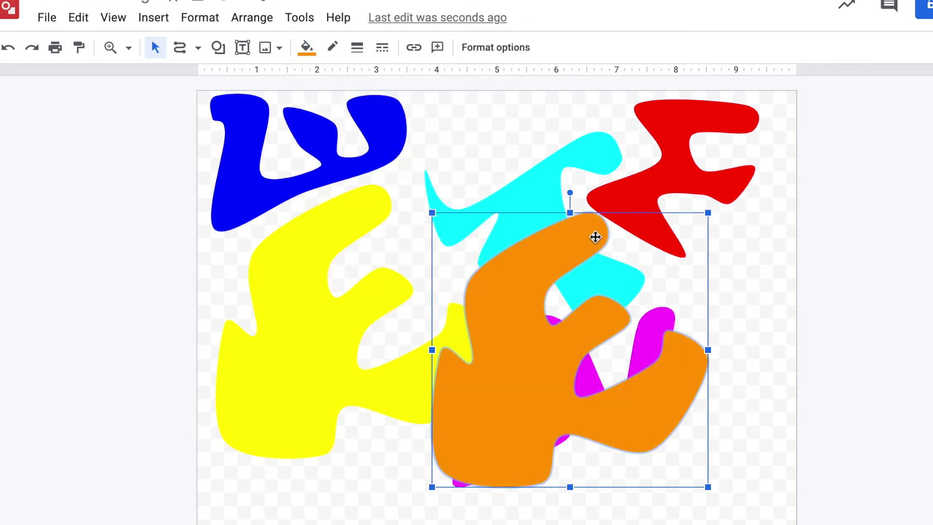
# Step: Move, shrink and rotate the orange copy into the bottom-right corner beside the magenta shape
pyautogui.moveTo(556, 371); pyautogui.dragTo(635, 398)
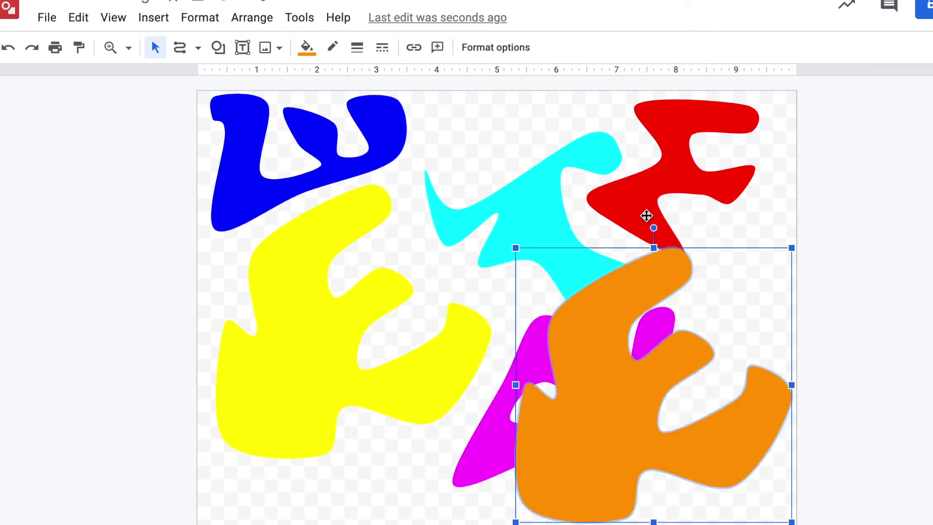
pyautogui.moveTo(791, 248); pyautogui.dragTo(683, 343)
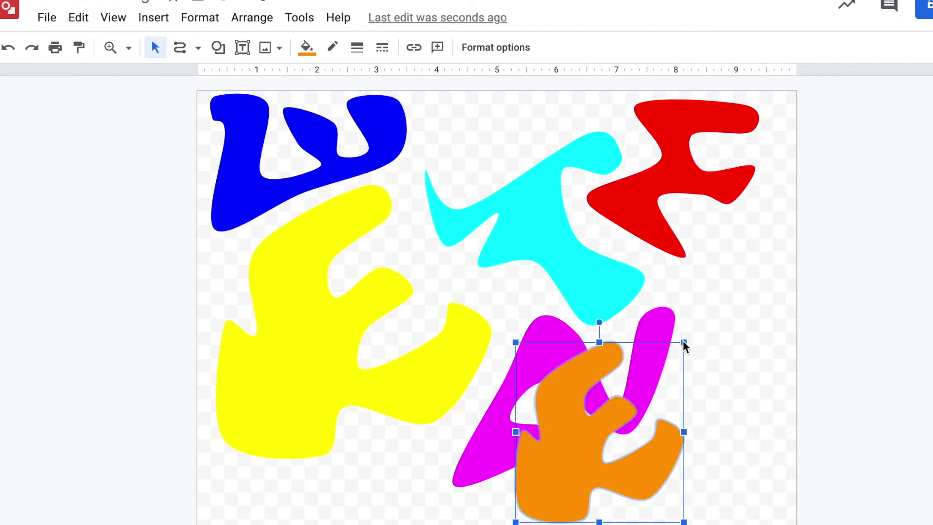
pyautogui.moveTo(600, 320); pyautogui.dragTo(494, 466)
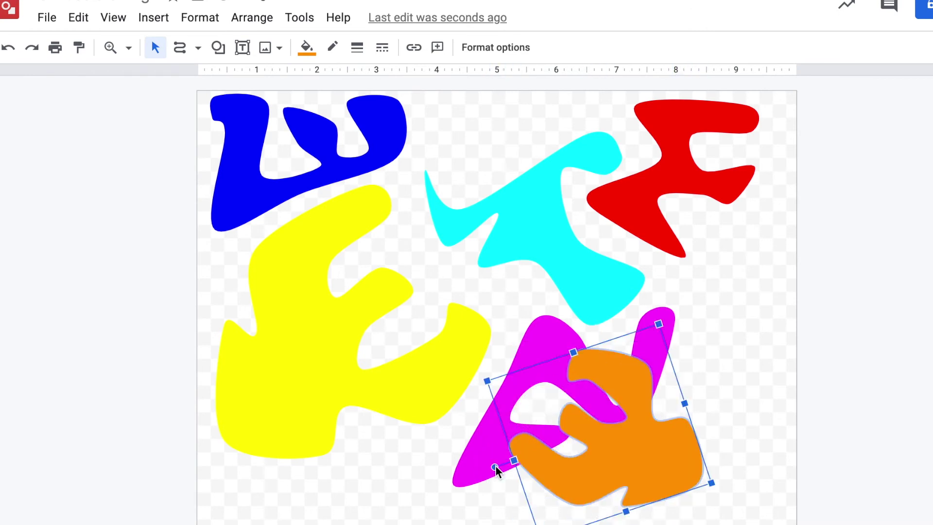
pyautogui.moveTo(652, 462); pyautogui.dragTo(742, 488)
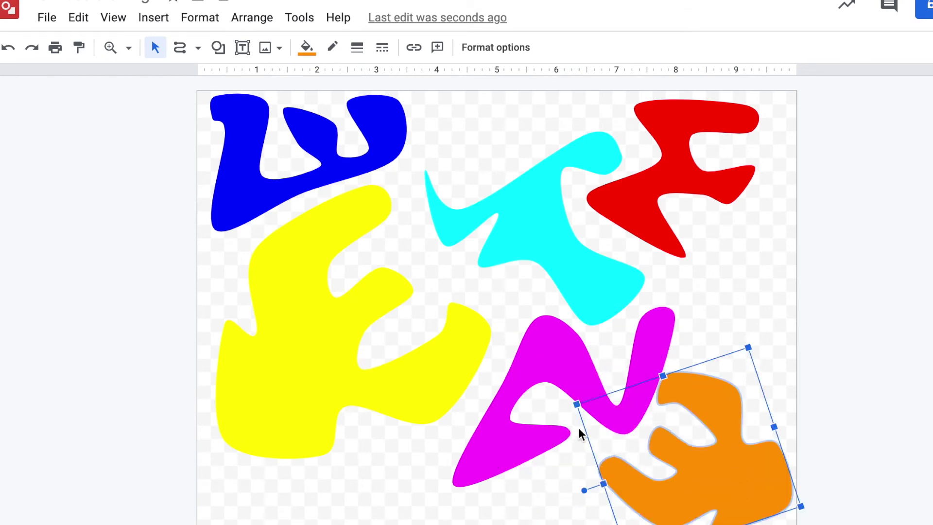
pyautogui.moveTo(574, 402); pyautogui.dragTo(609, 426)
pyautogui.moveTo(760, 374); pyautogui.dragTo(755, 350)
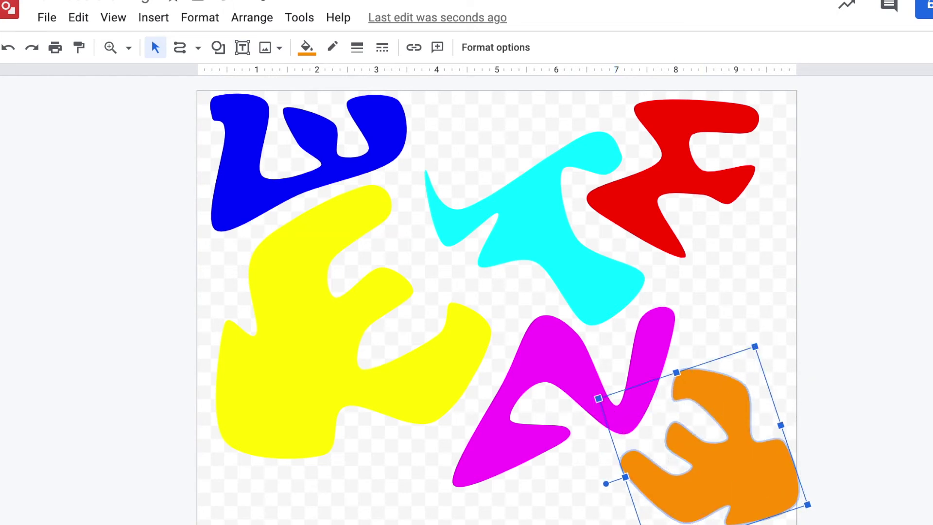
# Step: Nudge the orange shape left and widen it toward the left, then deselect it
pyautogui.press('Left')
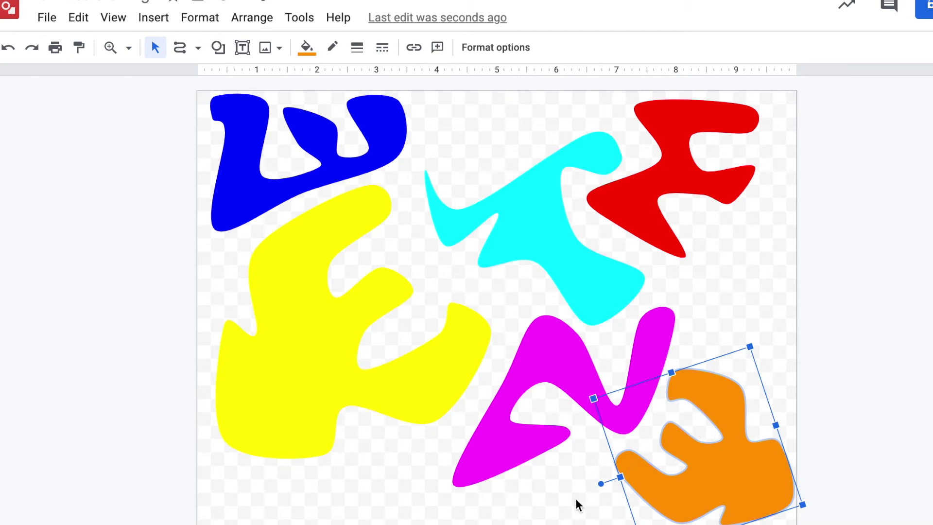
pyautogui.moveTo(621, 478); pyautogui.dragTo(603, 482)
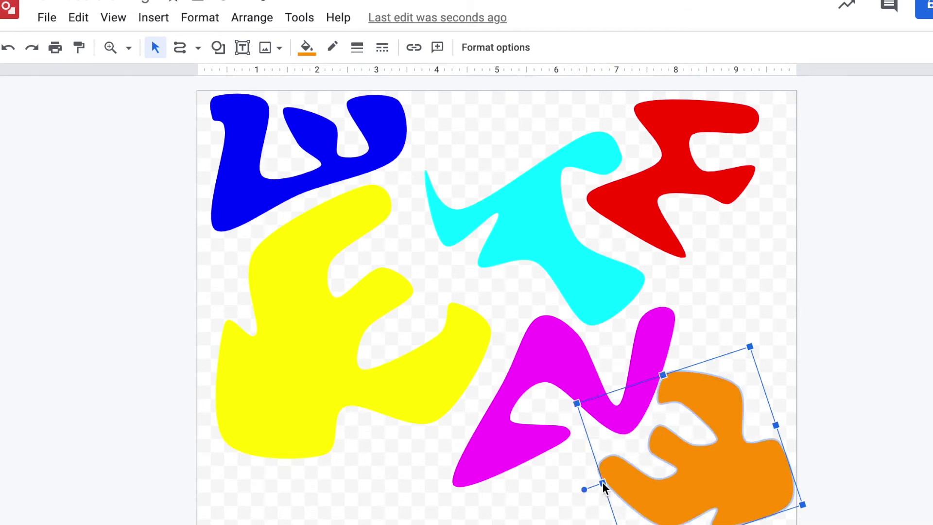
pyautogui.click(556, 506)
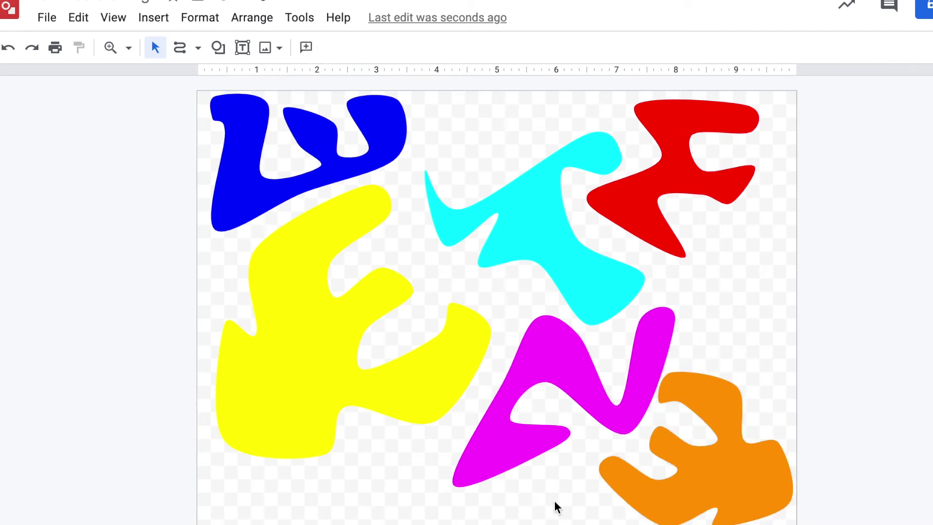
pyautogui.click(691, 177)
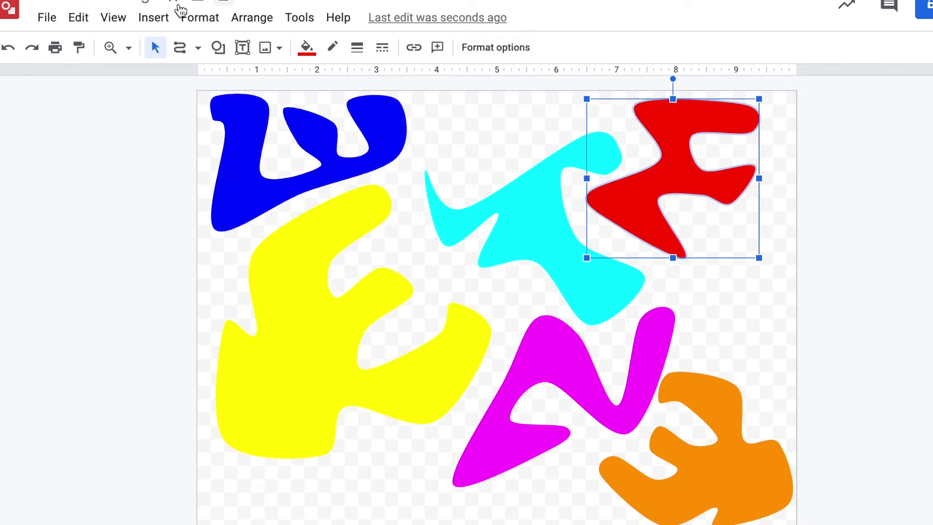
# Step: Copy and paste the red shape, move the copy to the bottom left, and rotate it level
pyautogui.click(104, 21)
pyautogui.click(69, 23)
pyautogui.click(70, 23)
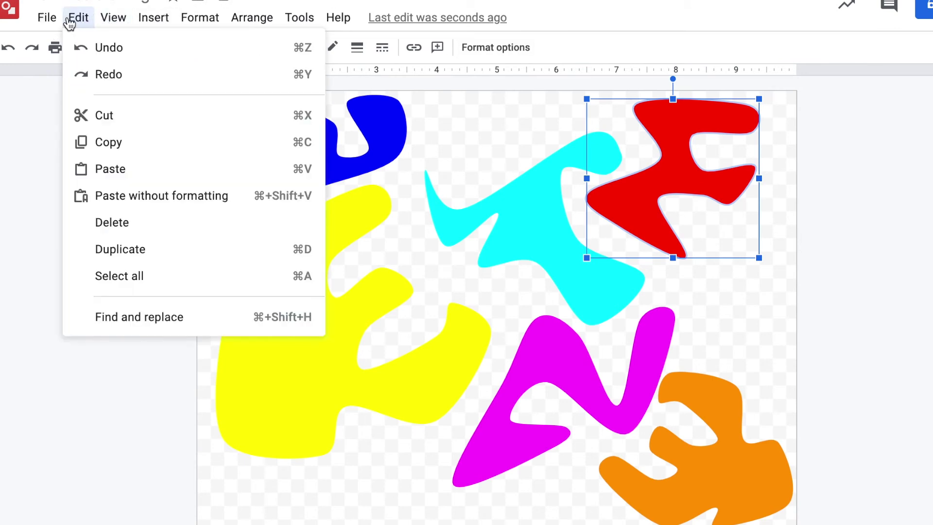
pyautogui.click(104, 147)
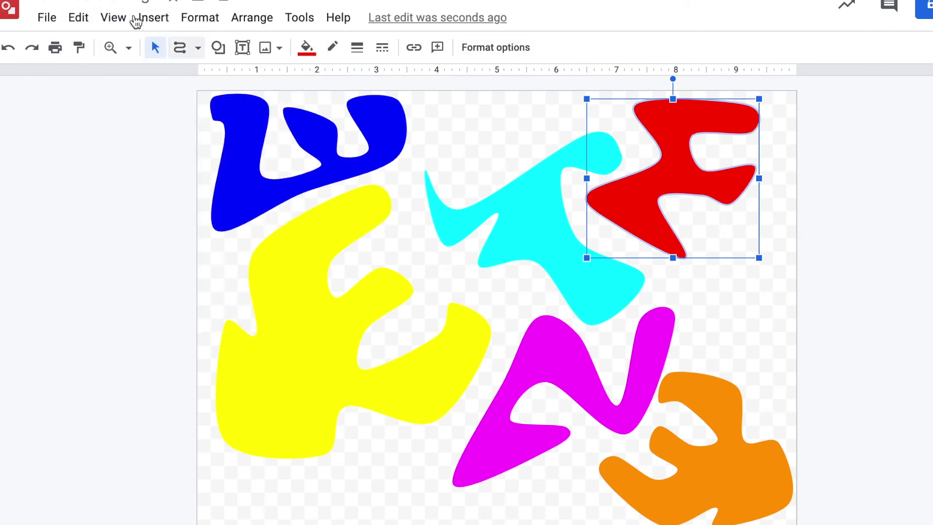
pyautogui.click(77, 19)
pyautogui.click(111, 174)
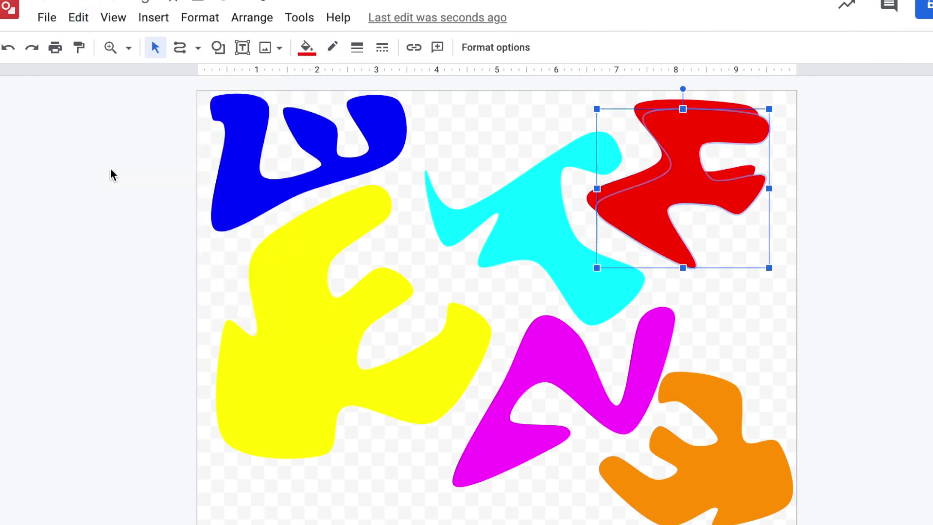
pyautogui.moveTo(660, 196); pyautogui.dragTo(332, 448)
pyautogui.moveTo(255, 502); pyautogui.dragTo(202, 464)
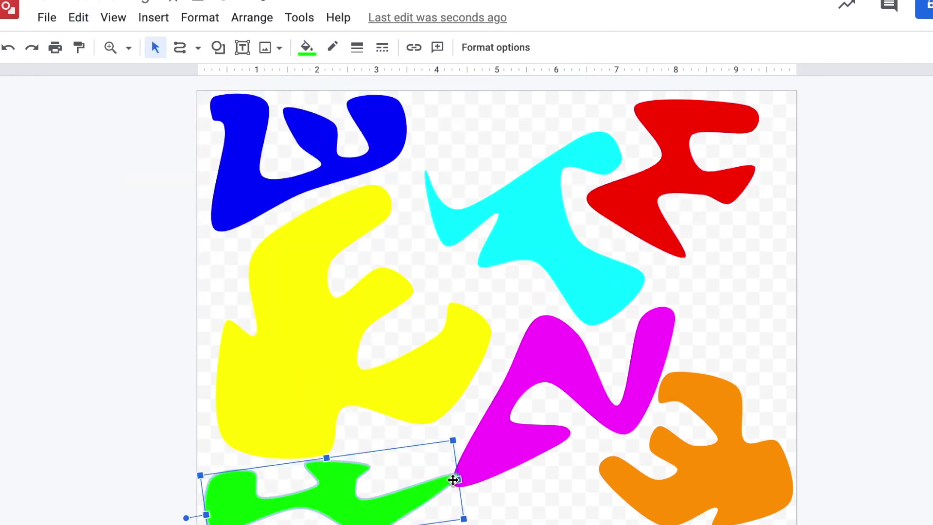
# Step: Recolour the blue copy purple and place it along the right edge
pyautogui.click(270, 179)
pyautogui.click(306, 47)
pyautogui.click(460, 157)
pyautogui.moveTo(280, 146); pyautogui.dragTo(768, 229)
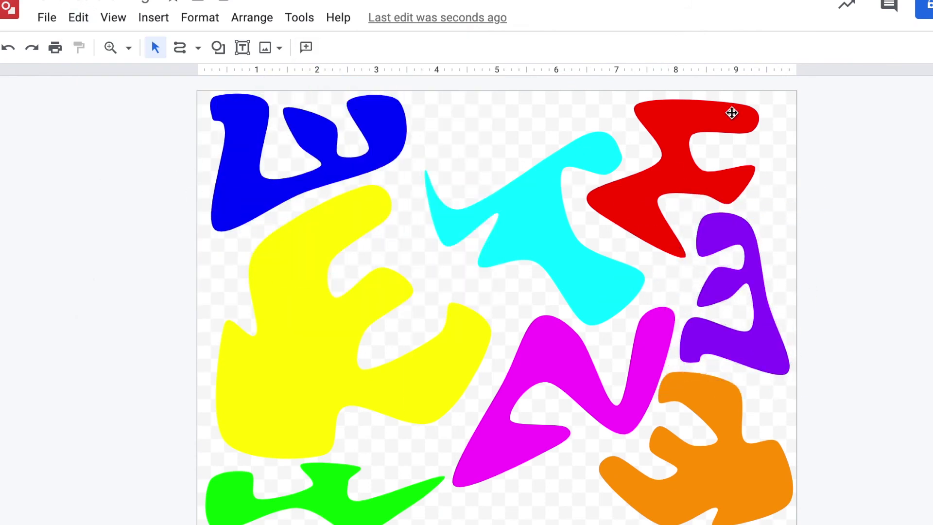
pyautogui.click(219, 47)
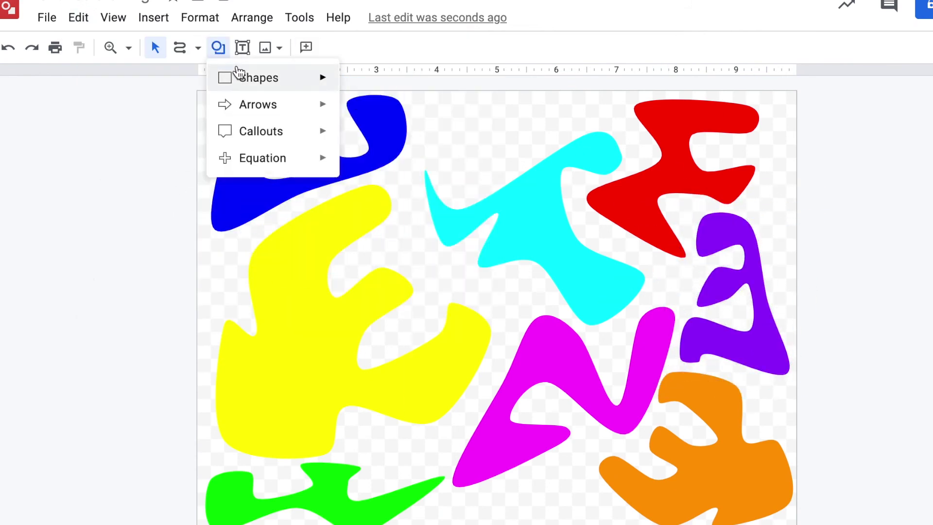
# Step: Draw a rectangle from the canvas's top-left corner and stretch it to the right edge
pyautogui.moveTo(226, 77)
pyautogui.click(352, 84)
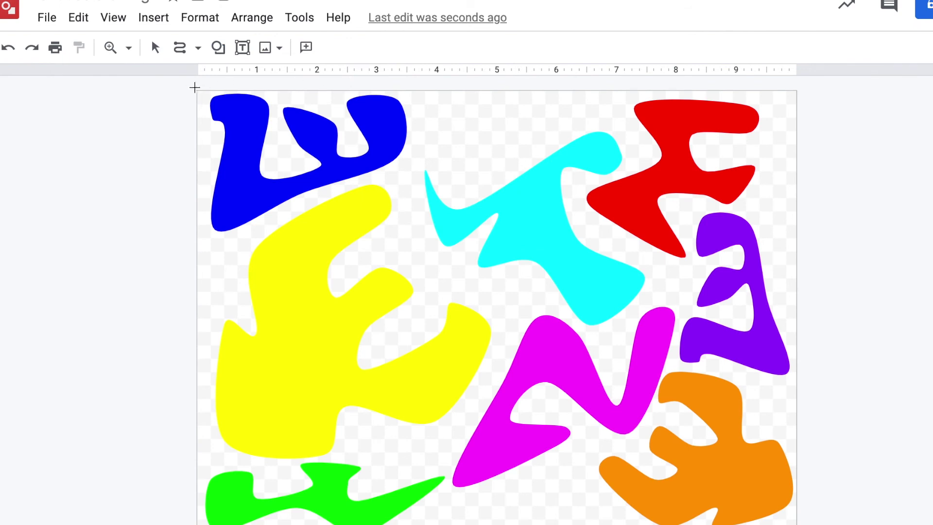
pyautogui.moveTo(197, 92); pyautogui.dragTo(793, 524)
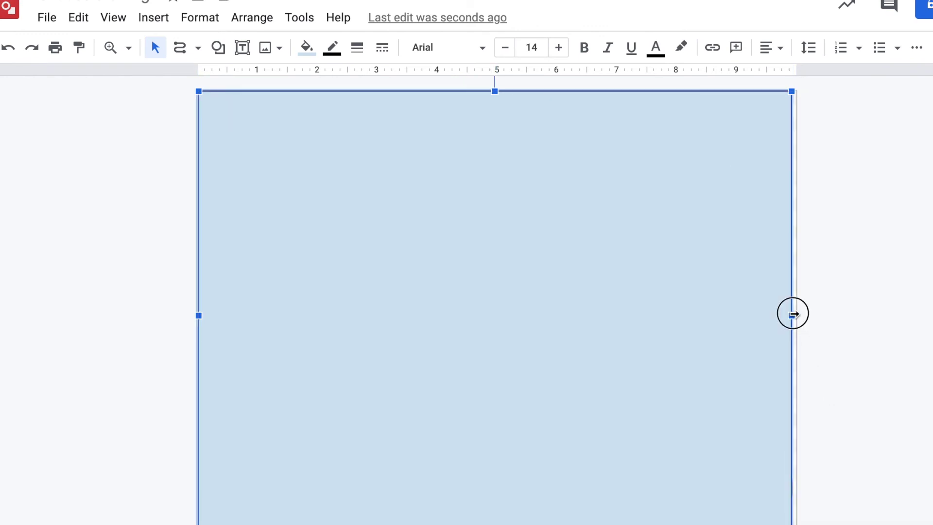
pyautogui.moveTo(793, 314); pyautogui.dragTo(795, 317)
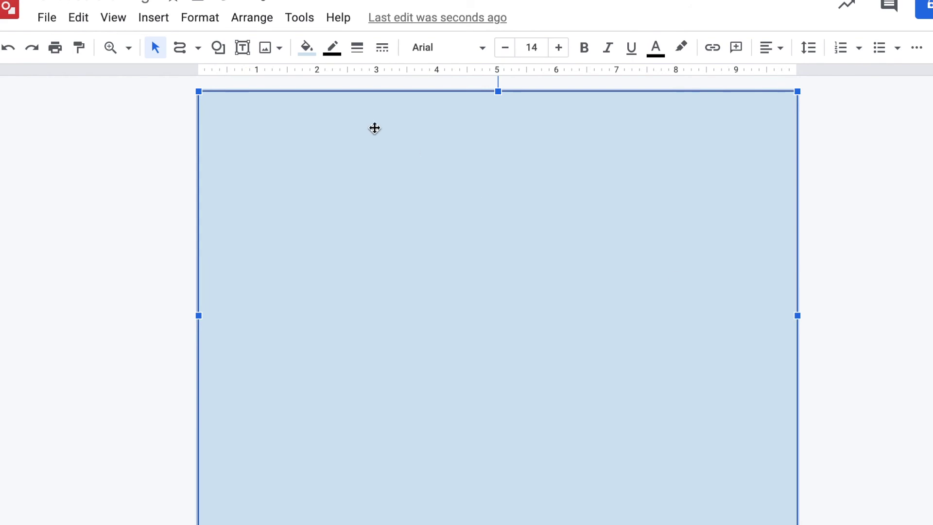
# Step: Give the full-canvas rectangle a solid black fill from the Fill color palette
pyautogui.click(308, 47)
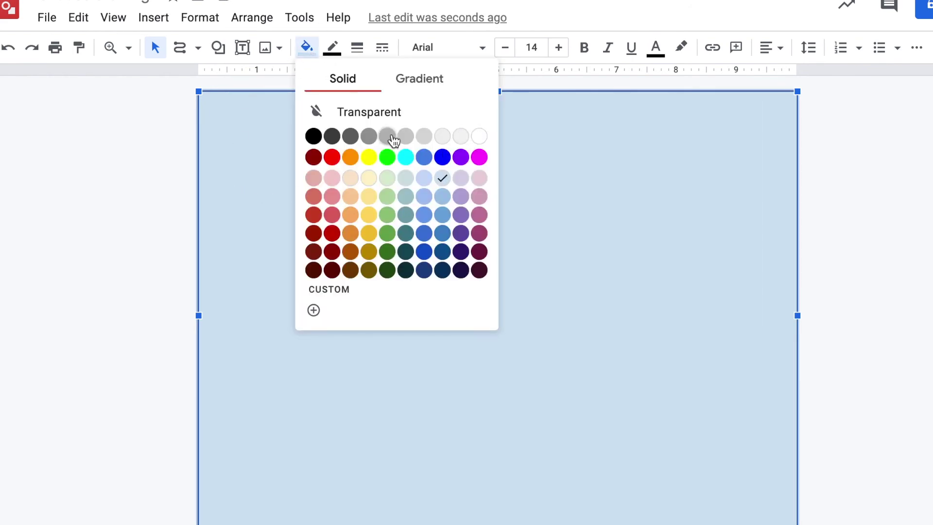
pyautogui.click(313, 136)
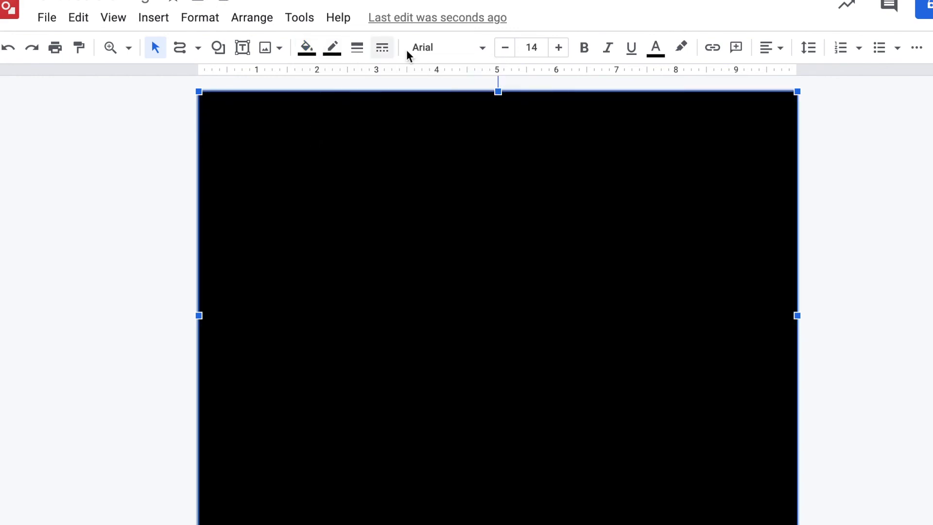
pyautogui.click(255, 19)
# Step: Send the black rectangle backward, then to back behind every coloured shape, and deselect it
pyautogui.moveTo(269, 50)
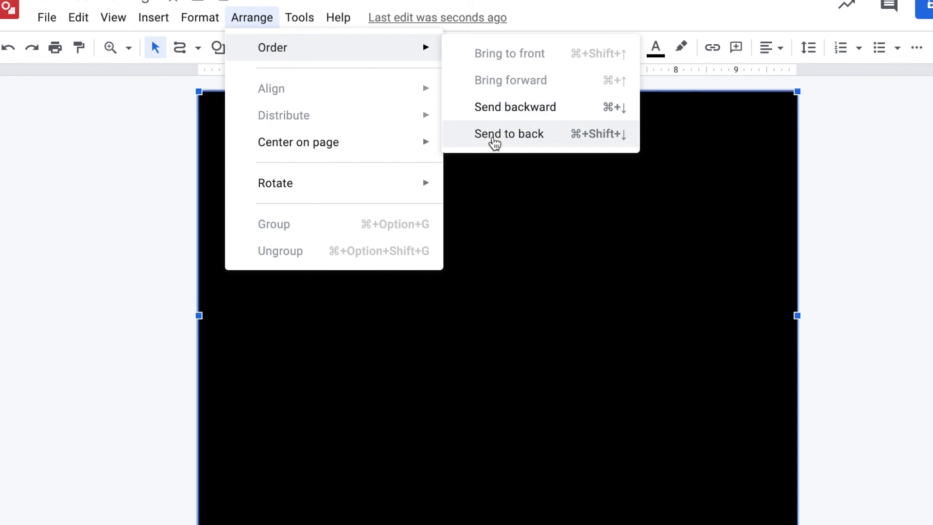
pyautogui.click(498, 106)
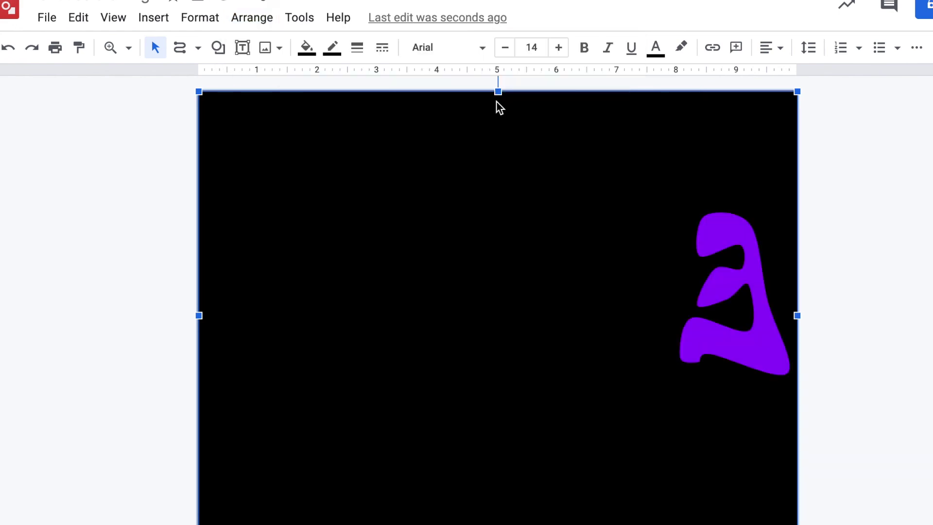
pyautogui.click(252, 20)
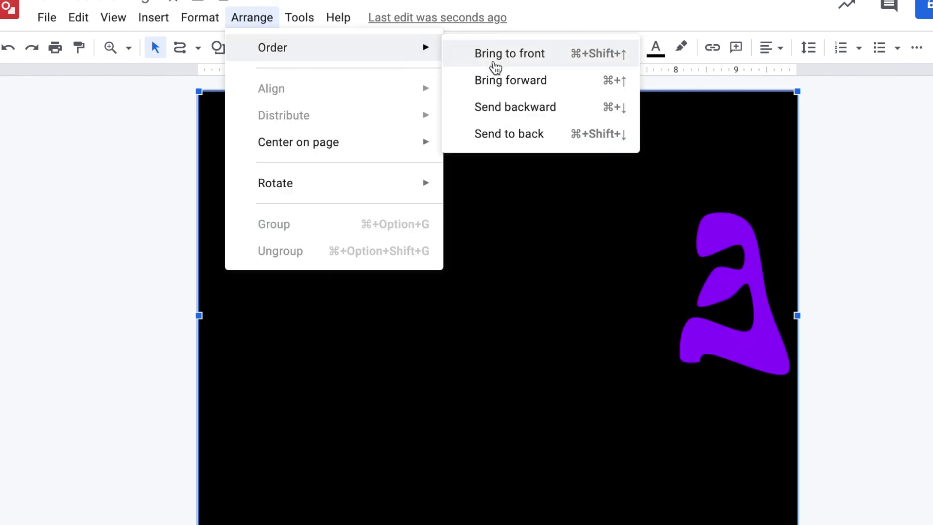
pyautogui.click(499, 142)
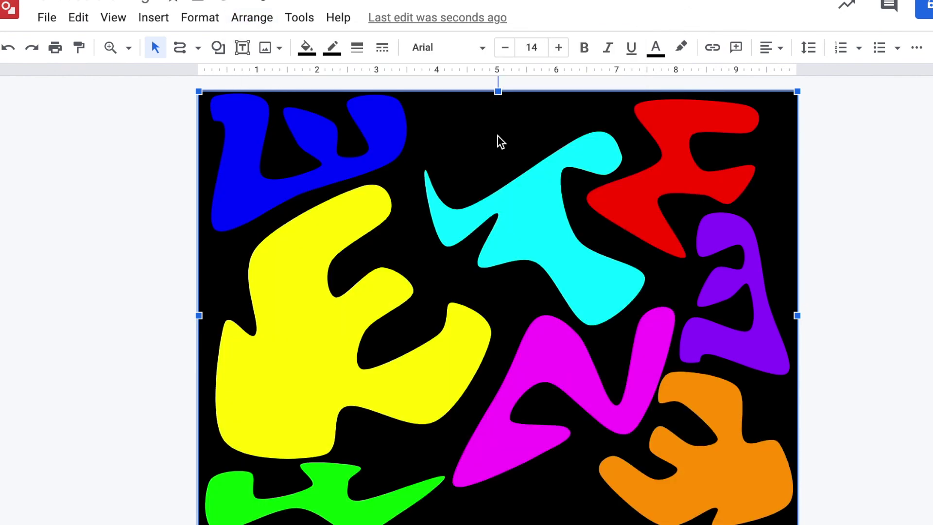
pyautogui.click(128, 201)
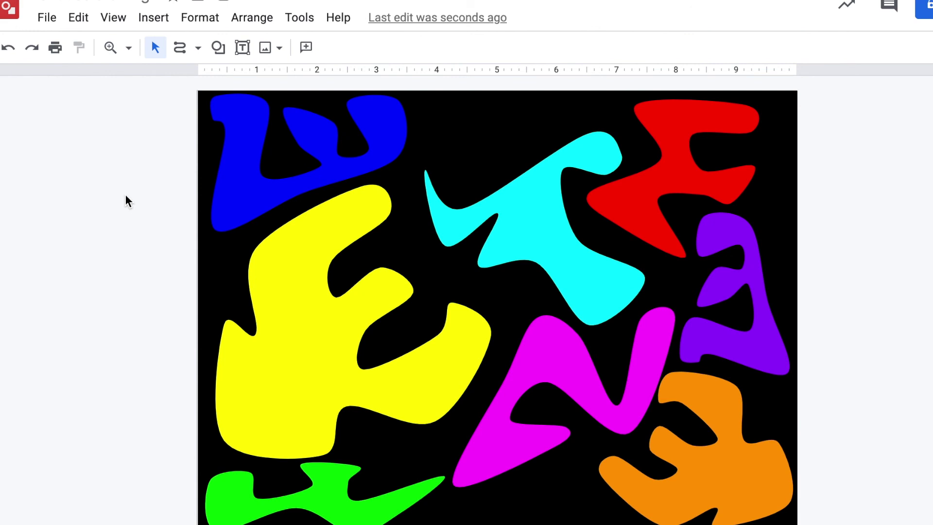
pyautogui.moveTo(151, 1)
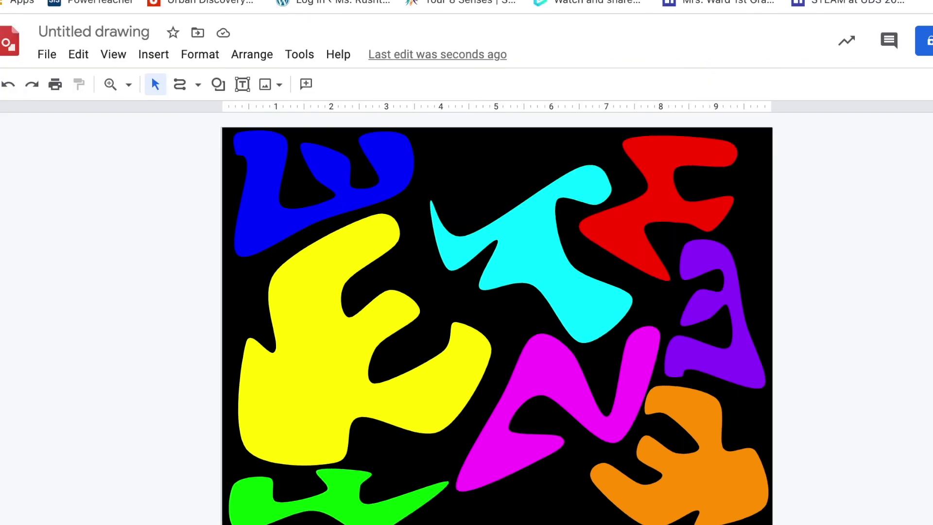
pyautogui.moveTo(272, 511)
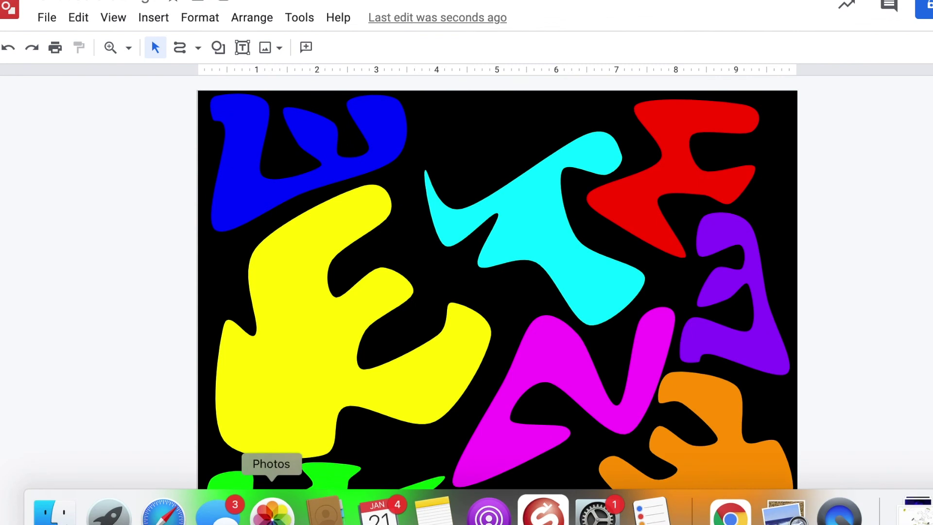